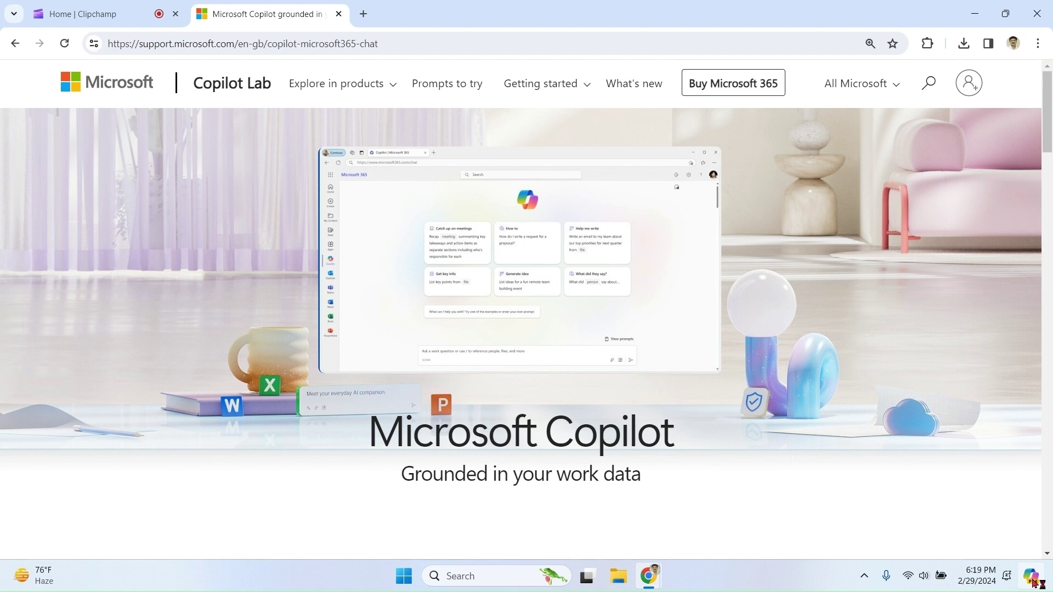
Step: Open the Windows Copilot panel, then launch Microsoft Edge from Start search
{"action": "left_click", "coordinate": [1032, 577]}
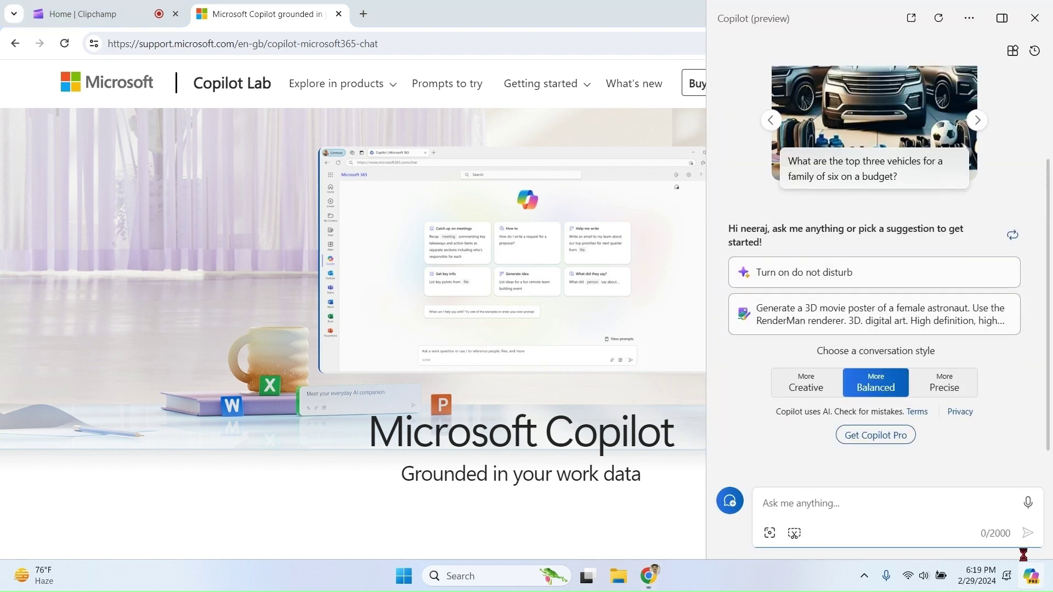
{"action": "scroll", "coordinate": [1045, 231], "scroll_direction": "up", "scroll_amount": 3}
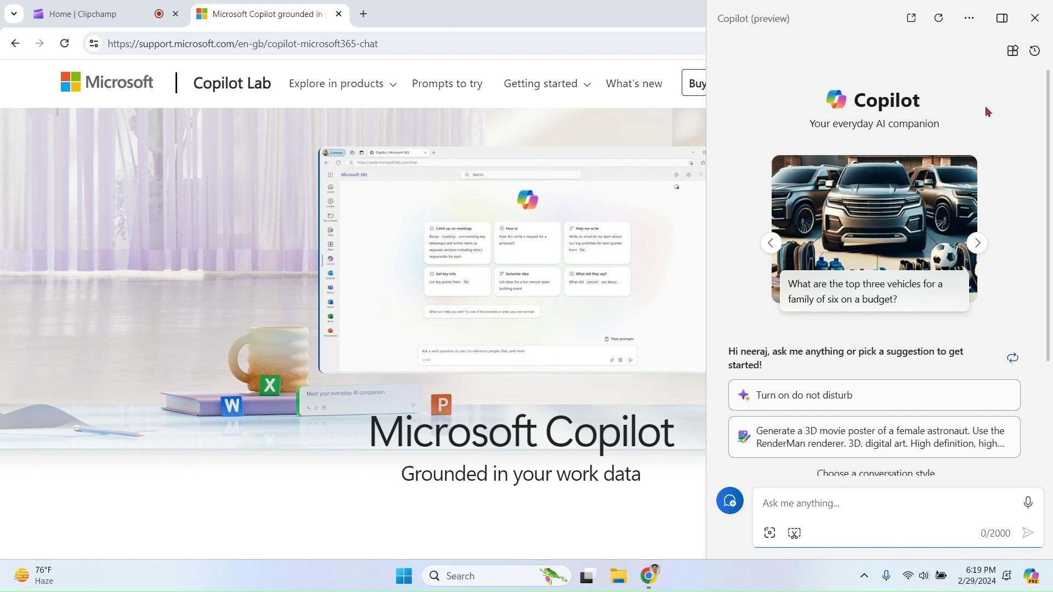
{"action": "key", "text": "super"}
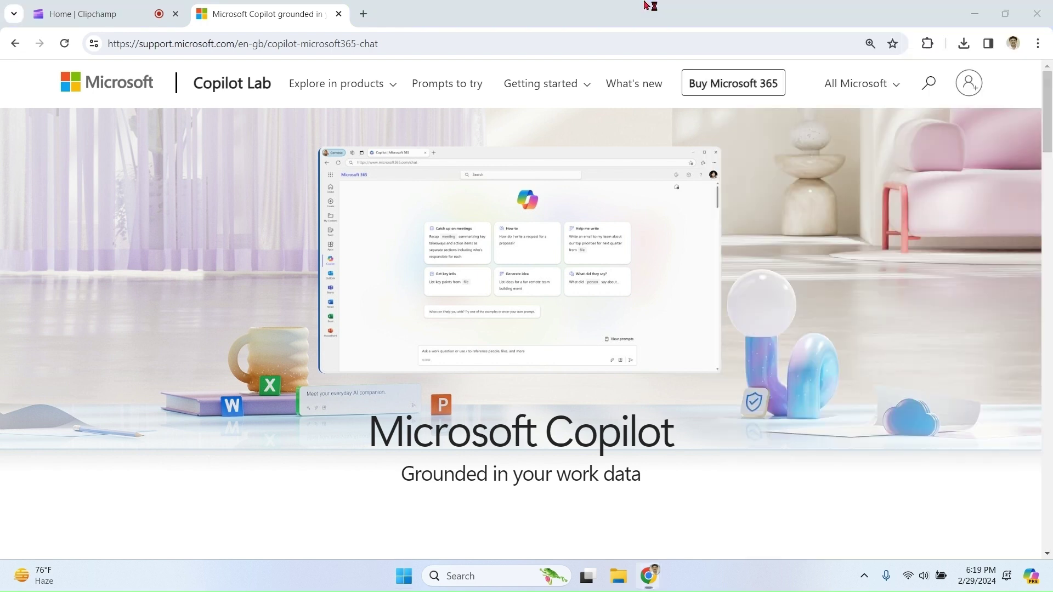
{"action": "type", "text": "edge"}
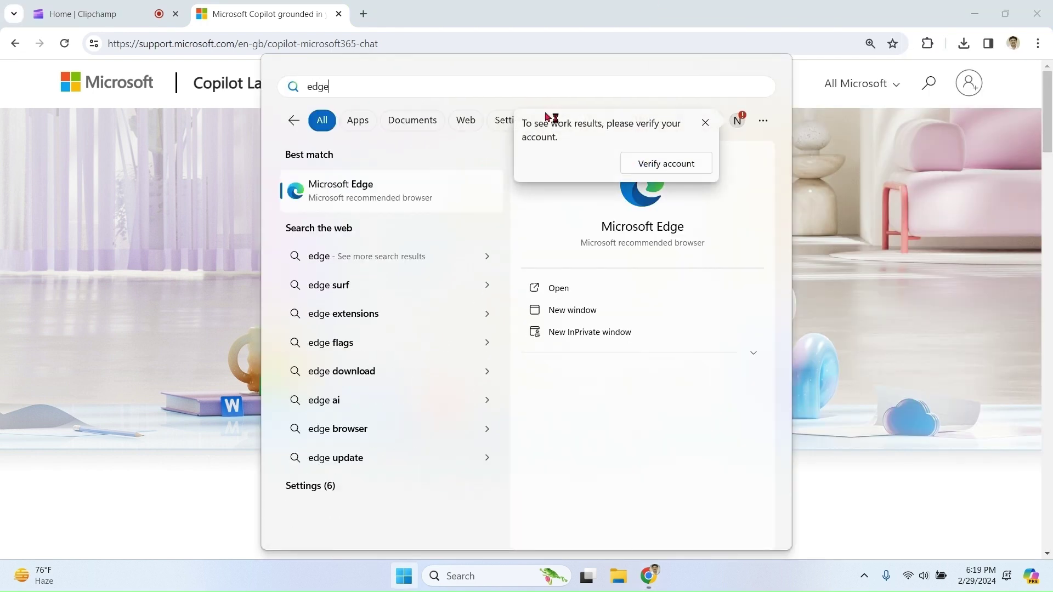
{"action": "left_click", "coordinate": [393, 183]}
Step: Load bizzinnovate.com in Edge with Copilot chat open beside the page
{"action": "type", "text": "bing.com/chat"}
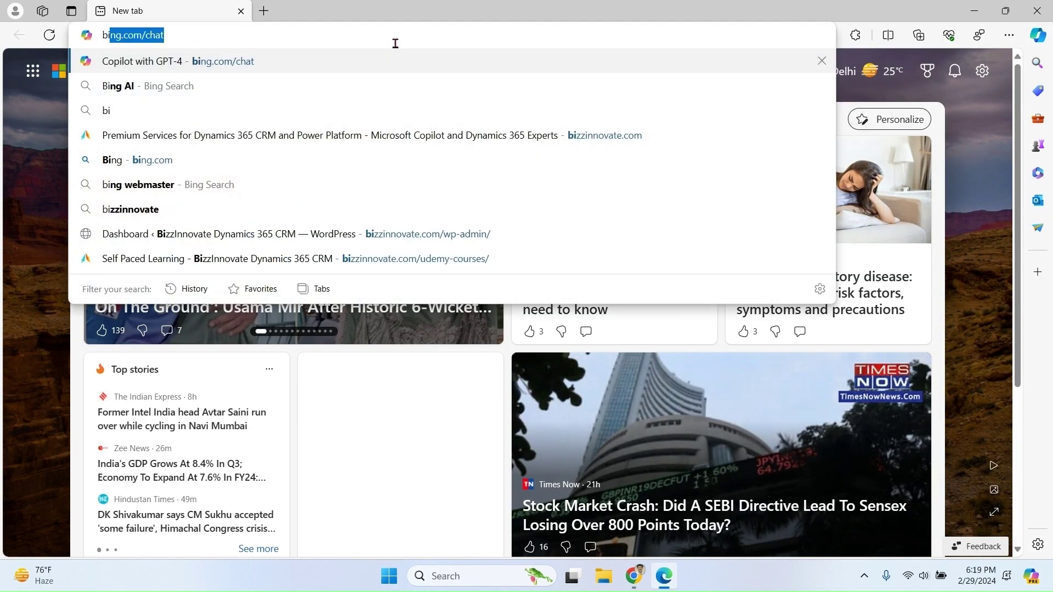
{"action": "key", "text": "Return"}
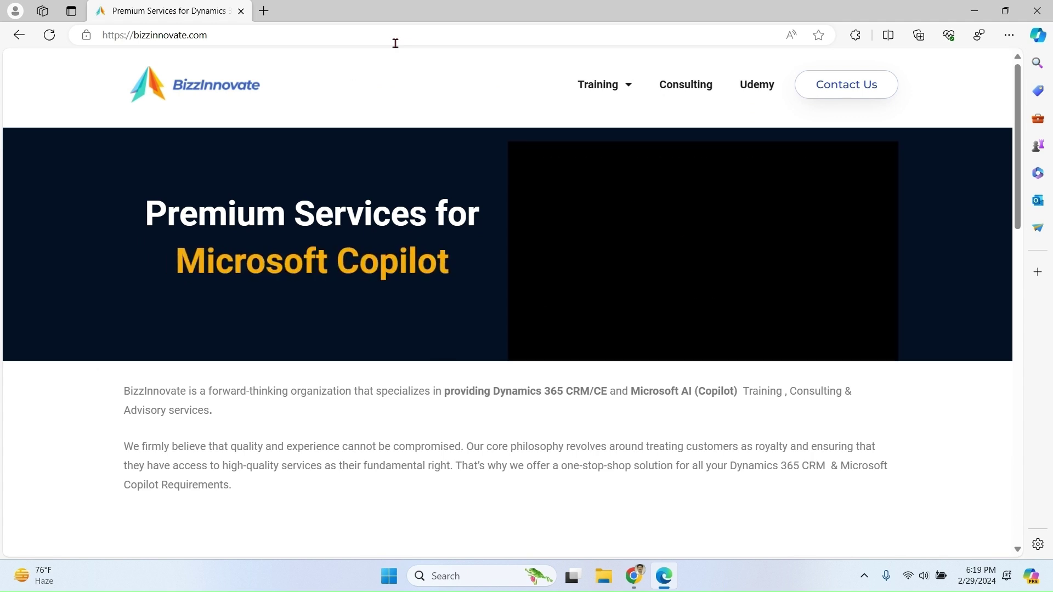
{"action": "left_click", "coordinate": [1038, 36]}
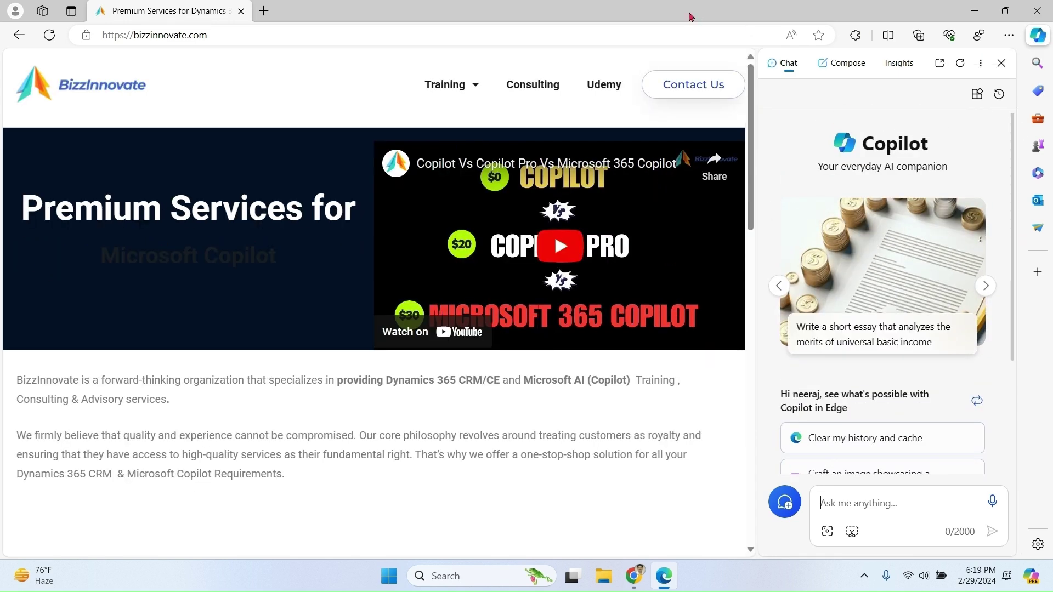
Step: Return to Chrome and load the Bing chat page in a new tab
{"action": "mouse_move", "coordinate": [635, 581]}
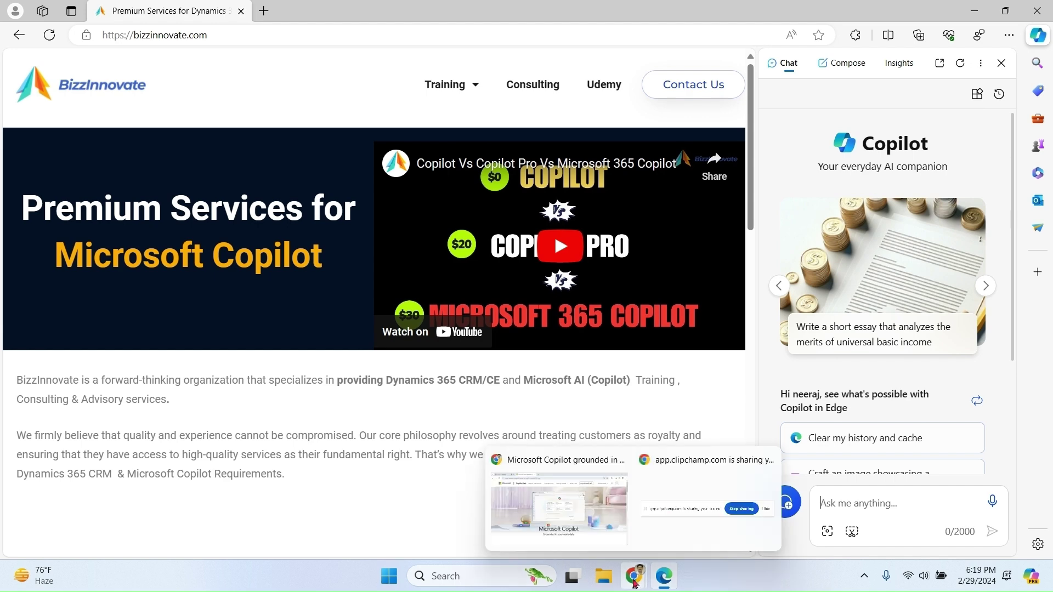
{"action": "left_click", "coordinate": [583, 503]}
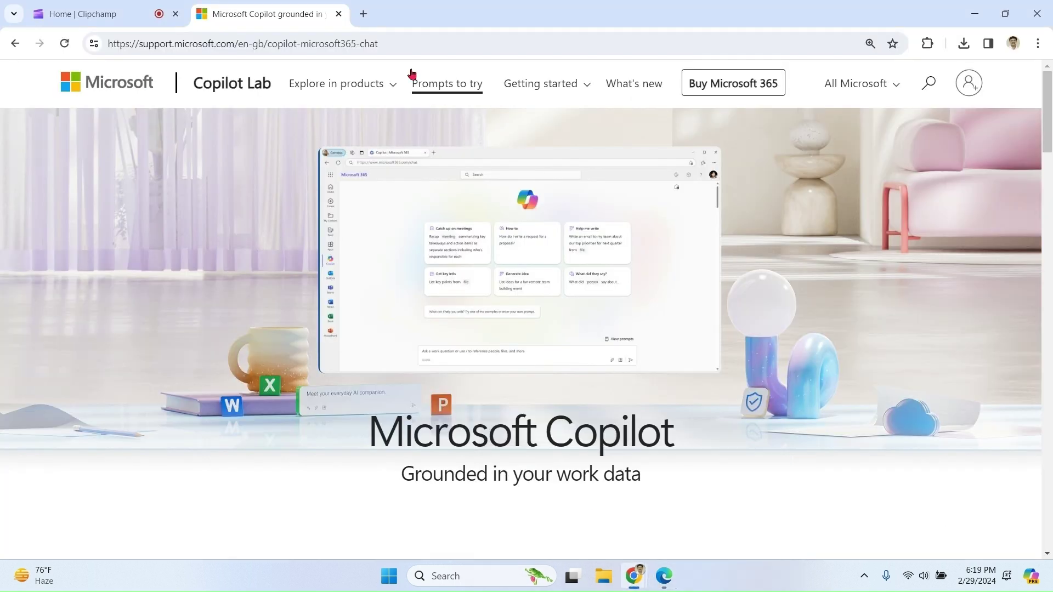
{"action": "left_click", "coordinate": [364, 14]}
{"action": "type", "text": "bing"}
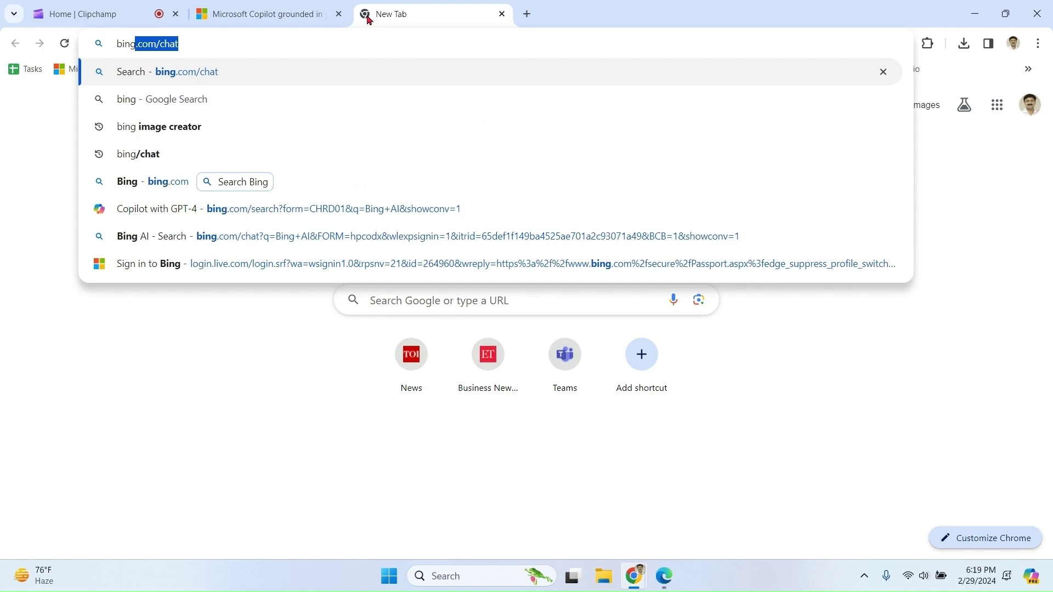
{"action": "key", "text": "Return"}
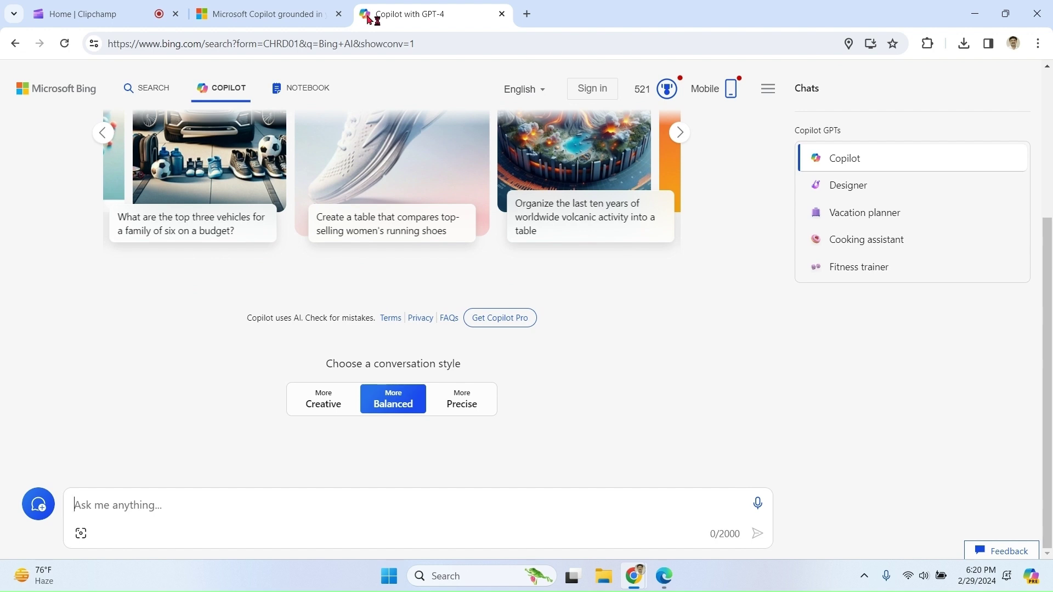
Step: Replace the address with copilot.microsoft.com and briefly highlight the Copilot heading
{"action": "left_click", "coordinate": [464, 48]}
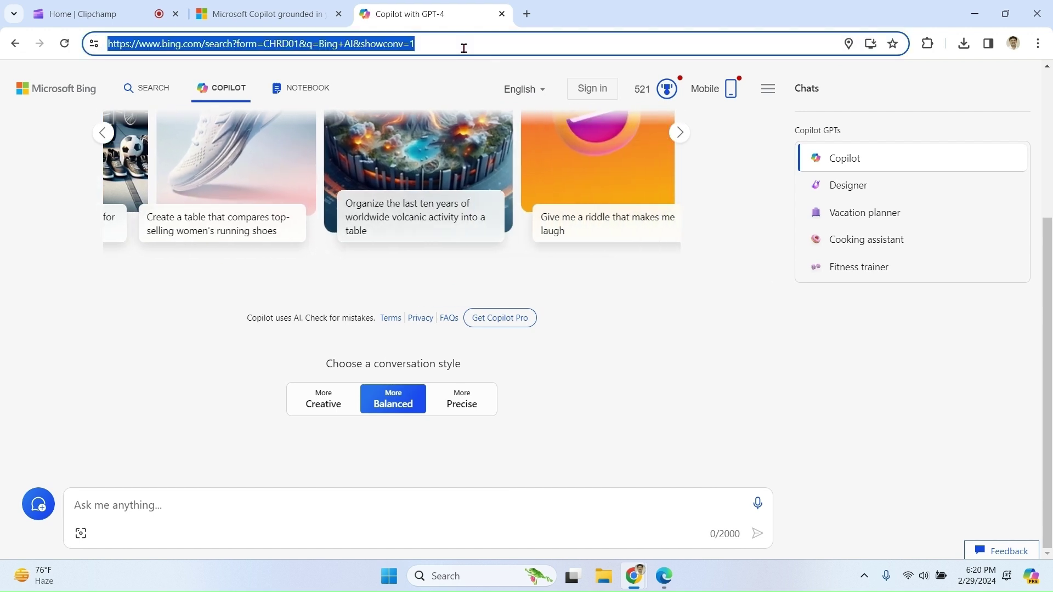
{"action": "type", "text": "copilot.microsoft.com"}
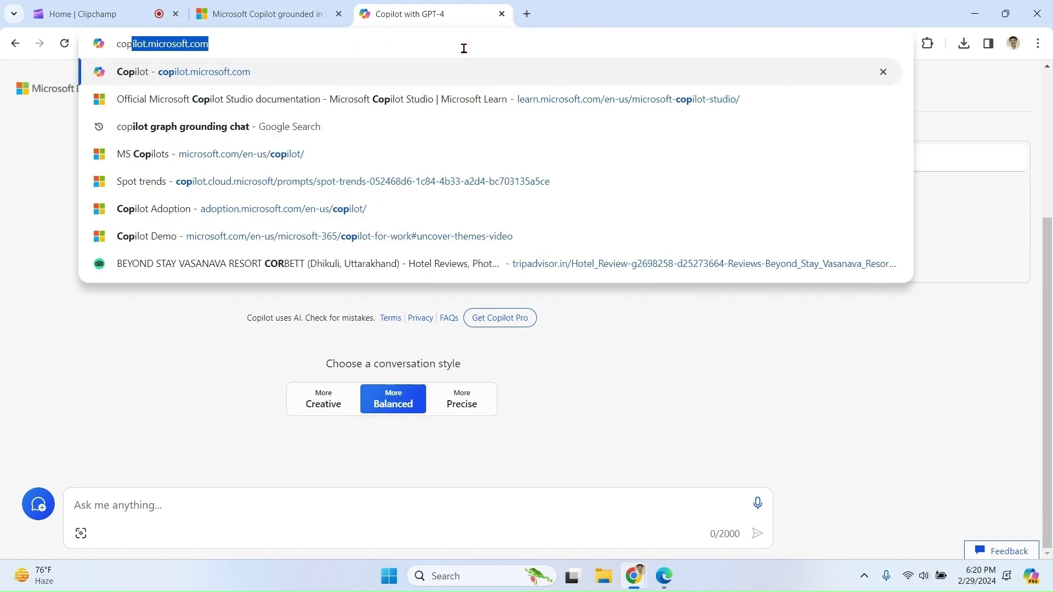
{"action": "key", "text": "Return"}
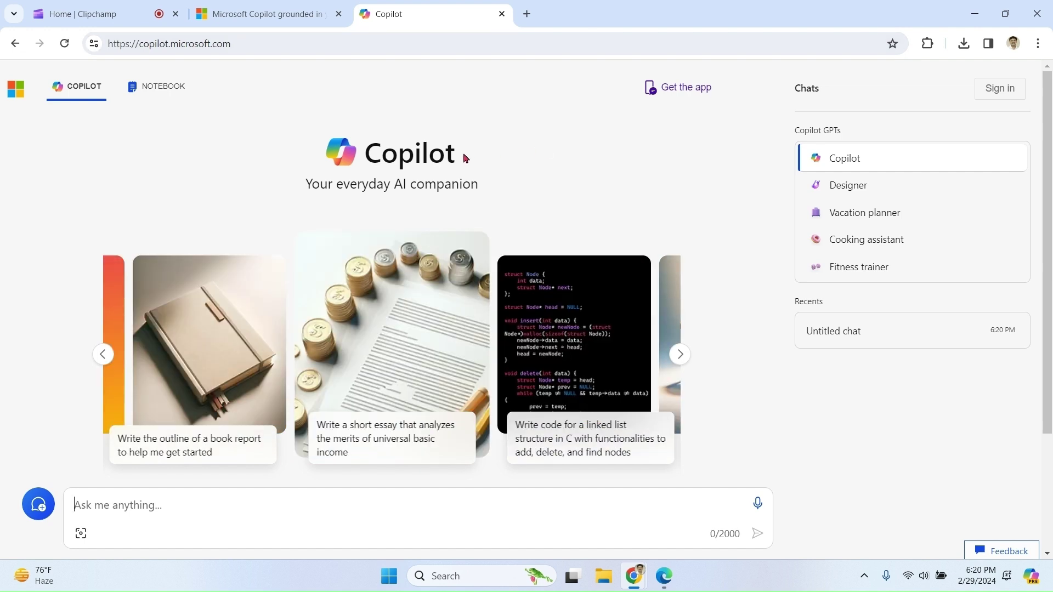
{"action": "left_click_drag", "start_coordinate": [464, 158], "coordinate": [370, 154]}
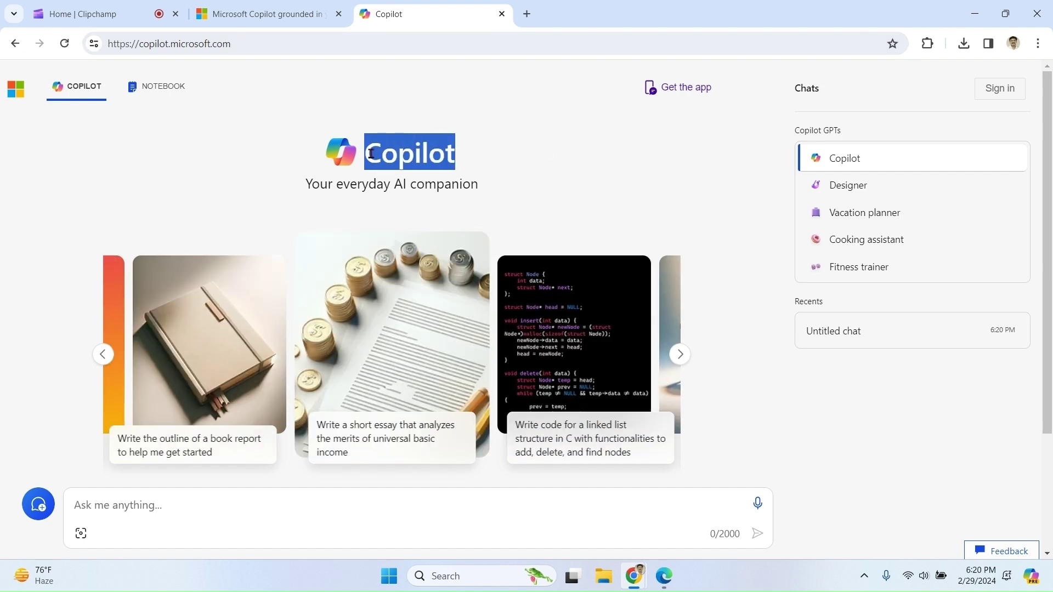
{"action": "left_click", "coordinate": [321, 189]}
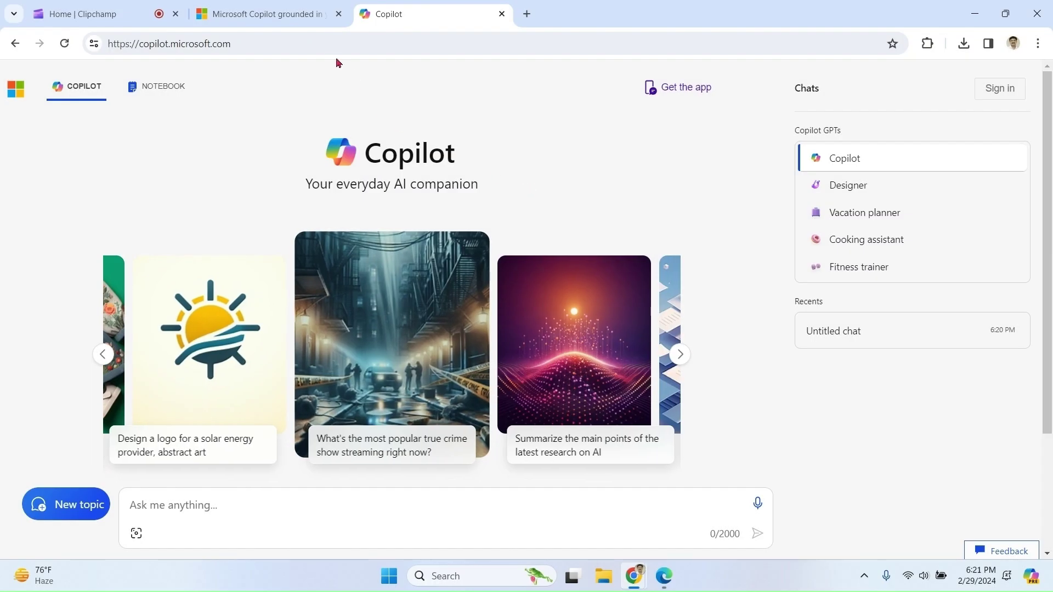
Step: Go to microsoft365.com in a new Chrome tab
{"action": "left_click", "coordinate": [316, 42]}
{"action": "left_click", "coordinate": [475, 129]}
{"action": "left_click", "coordinate": [526, 14]}
{"action": "type", "text": "mic"}
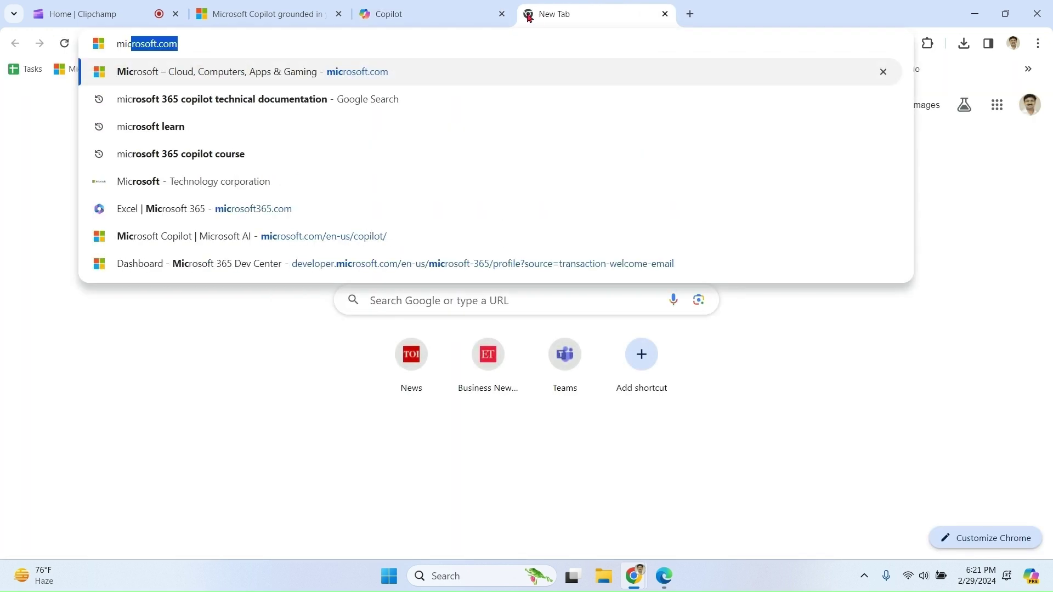
{"action": "type", "text": "rosoft"}
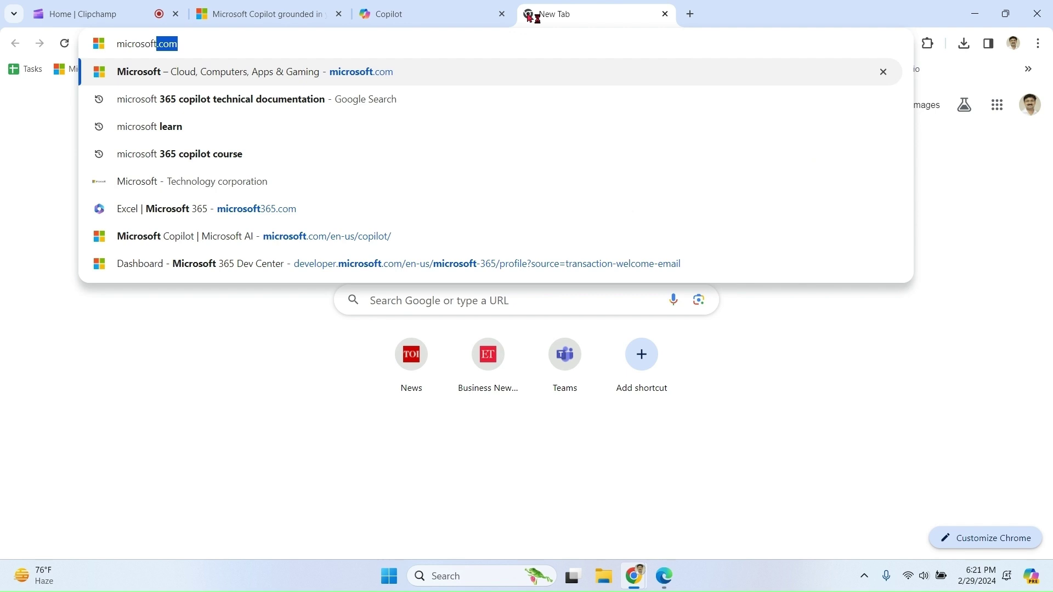
{"action": "type", "text": "365"}
{"action": "key", "text": "Return"}
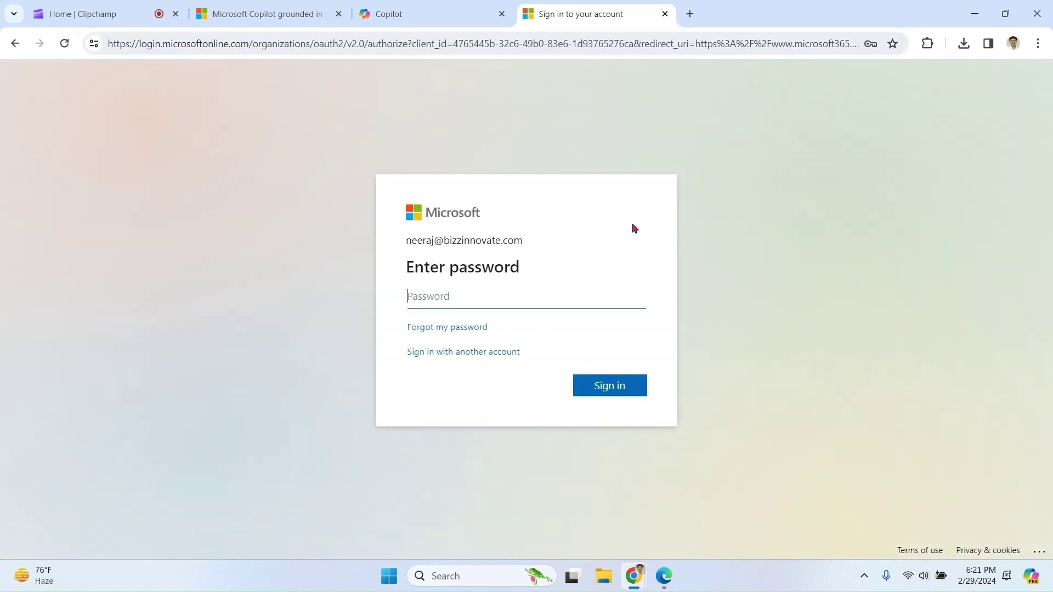
Step: Sign in to the work account with its password and stay signed in
{"action": "type", "text": "••••••••••••"}
{"action": "key", "text": "Return"}
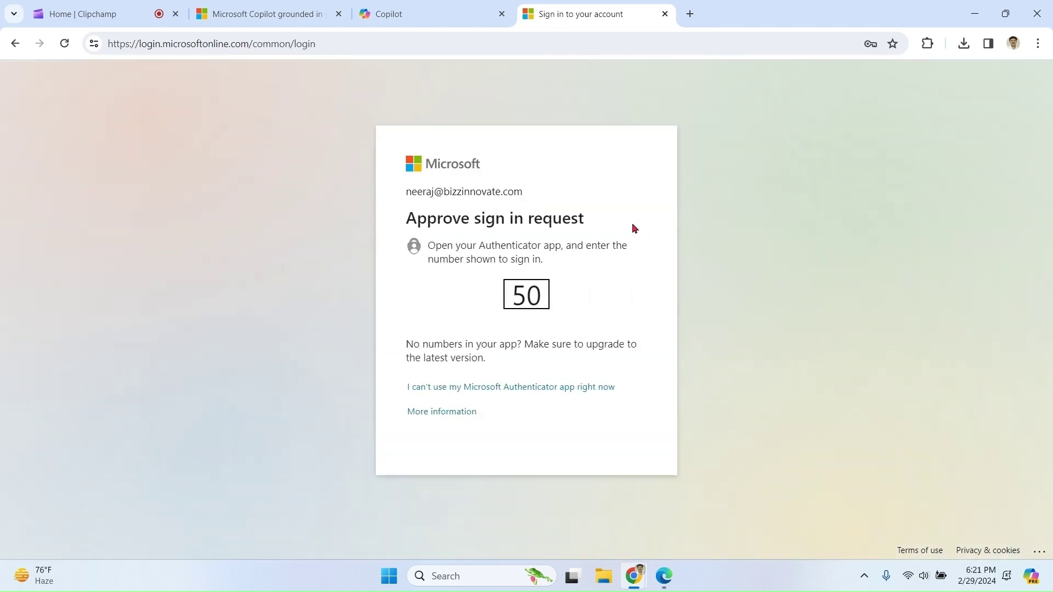
{"action": "key", "text": "Return"}
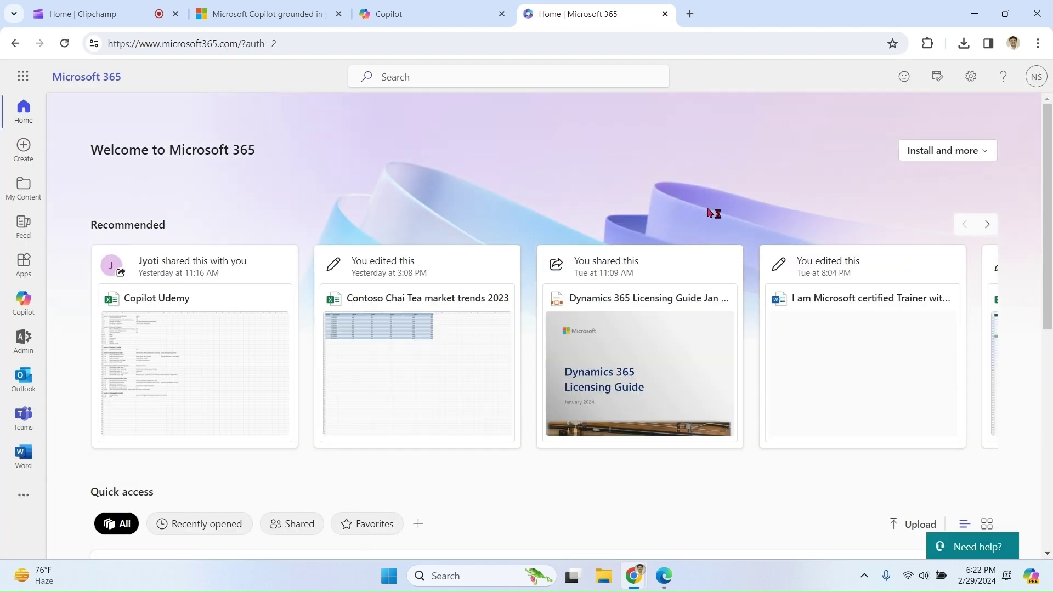
{"action": "key", "text": "super"}
Step: Launch Microsoft Teams, find the Copilot app in the left rail, then minimize Teams
{"action": "type", "text": "team"}
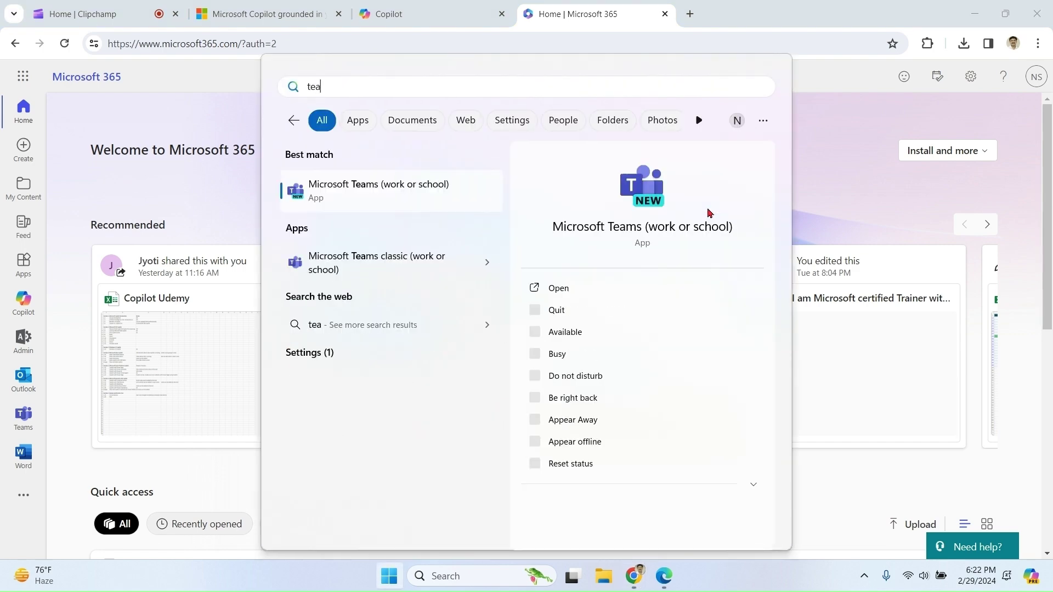
{"action": "left_click", "coordinate": [397, 195]}
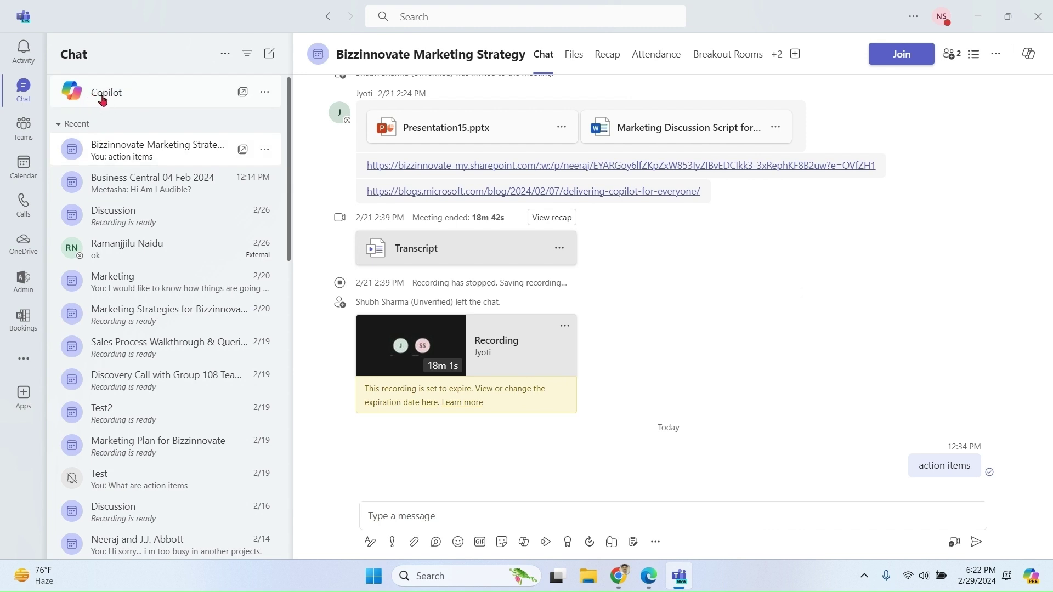
{"action": "left_click", "coordinate": [29, 362]}
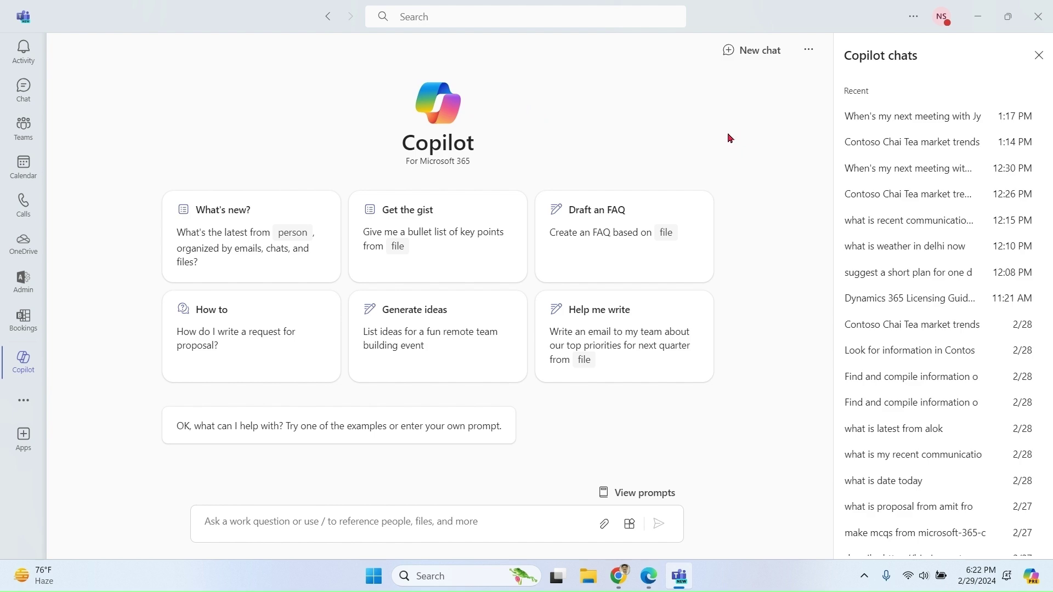
{"action": "left_click", "coordinate": [977, 17]}
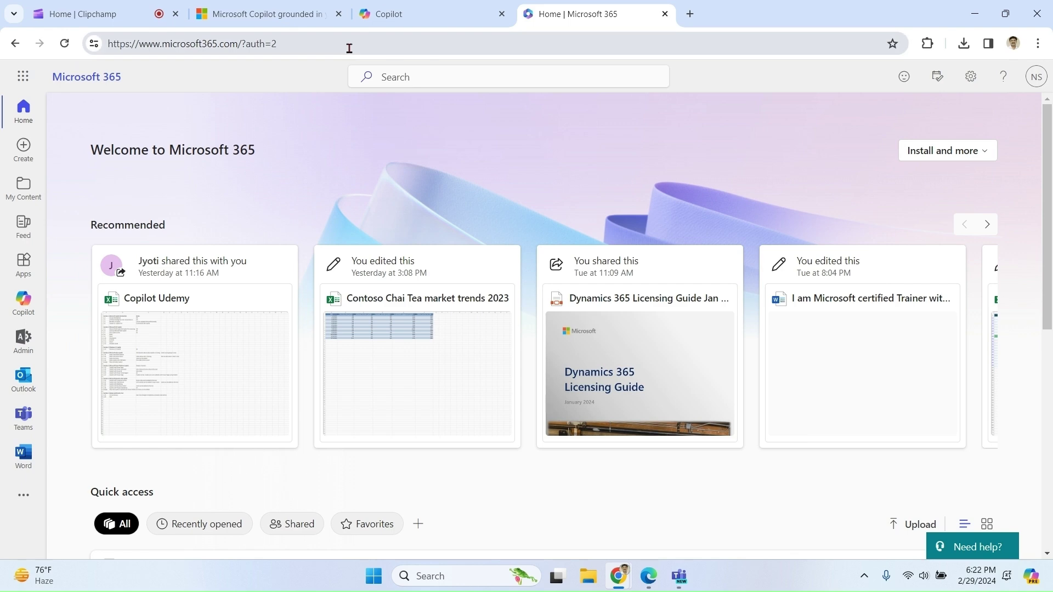
Step: Switch from the Microsoft 365 tab back to the copilot.microsoft.com tab
{"action": "left_click_drag", "start_coordinate": [349, 48], "coordinate": [113, 47]}
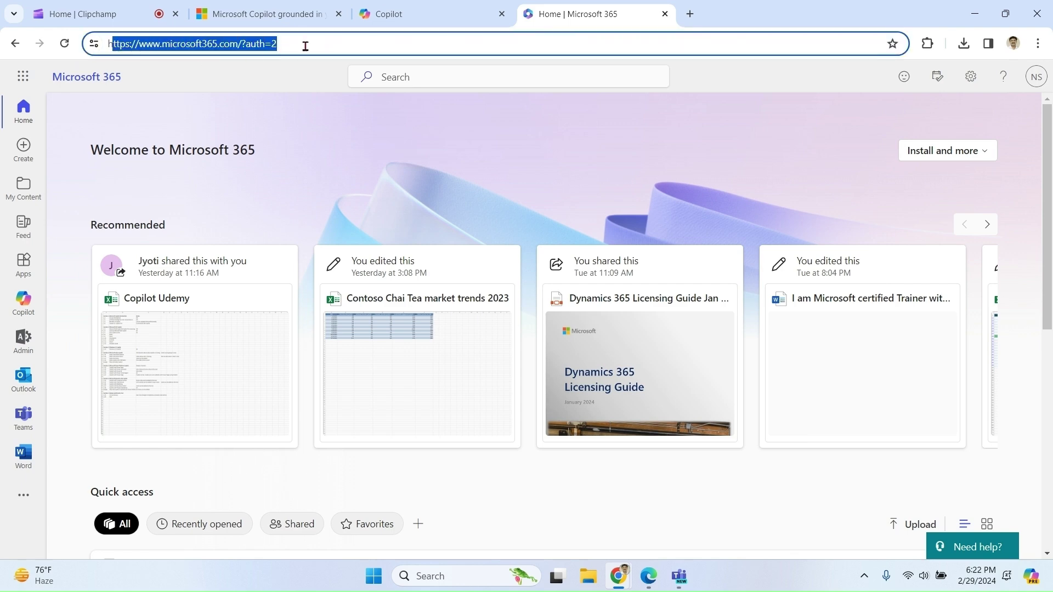
{"action": "left_click", "coordinate": [389, 14]}
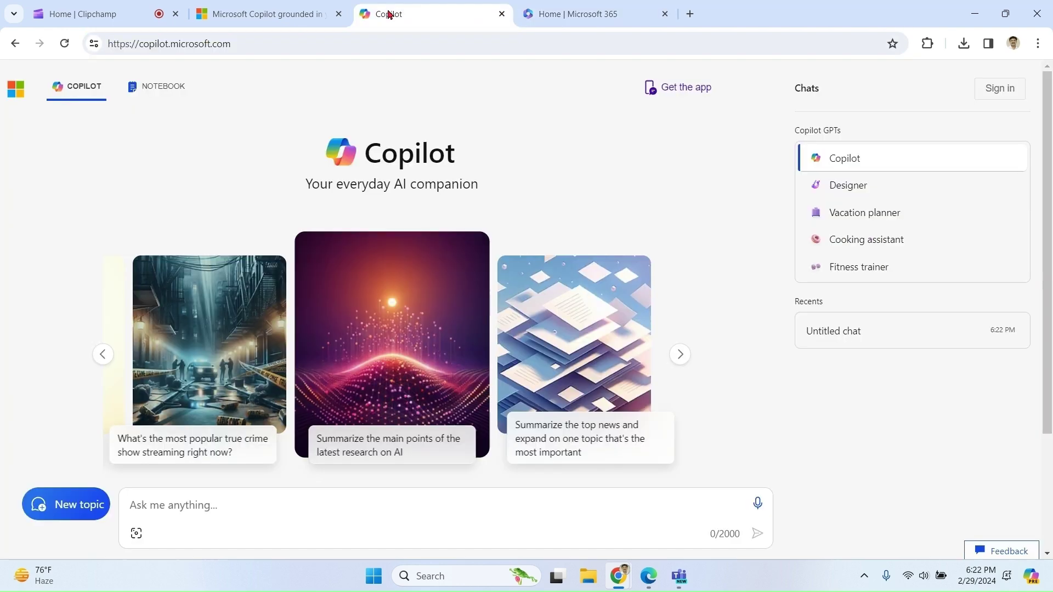
{"action": "left_click", "coordinate": [271, 47]}
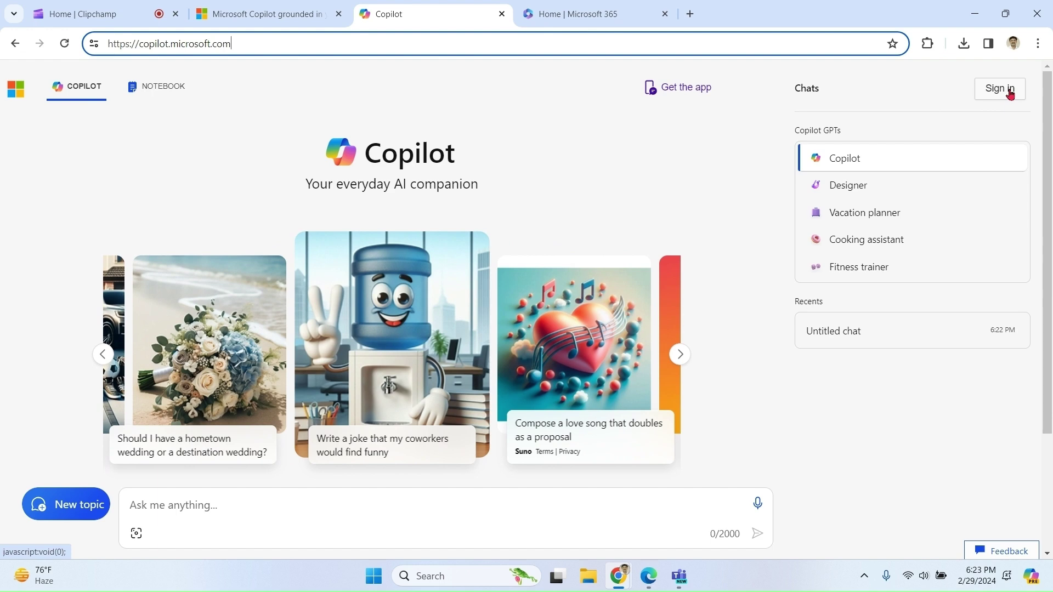
Step: Sign in to Copilot with the saved personal account and the emailed verification code
{"action": "left_click", "coordinate": [1009, 92]}
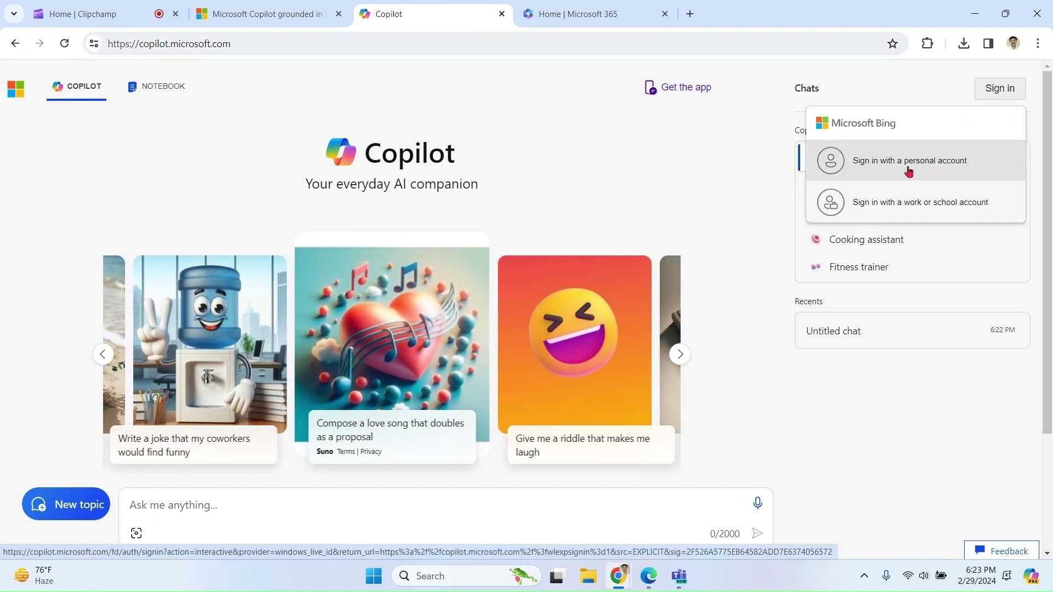
{"action": "left_click", "coordinate": [909, 171]}
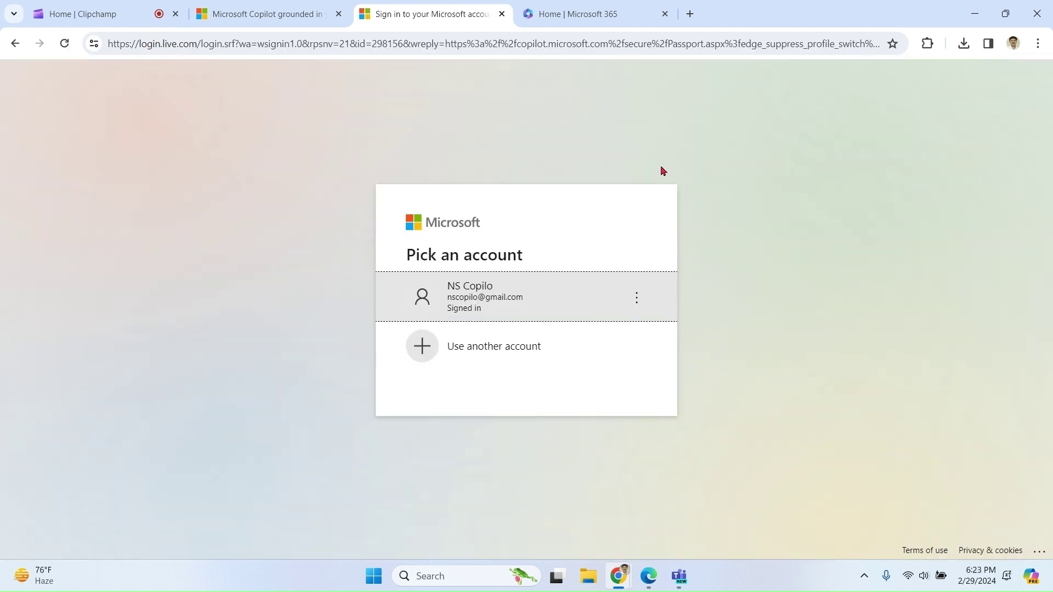
{"action": "left_click", "coordinate": [524, 298]}
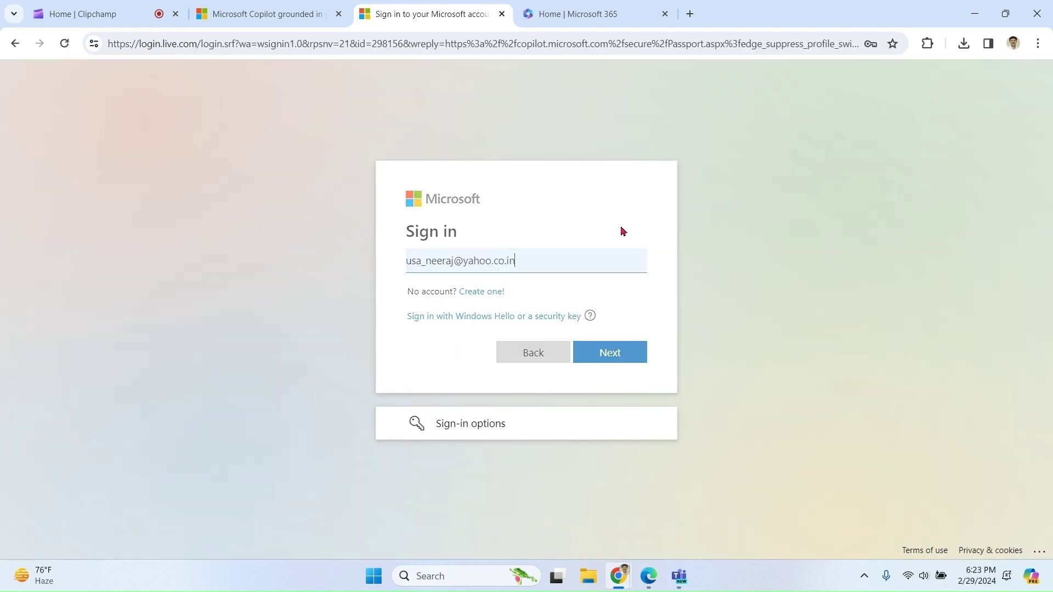
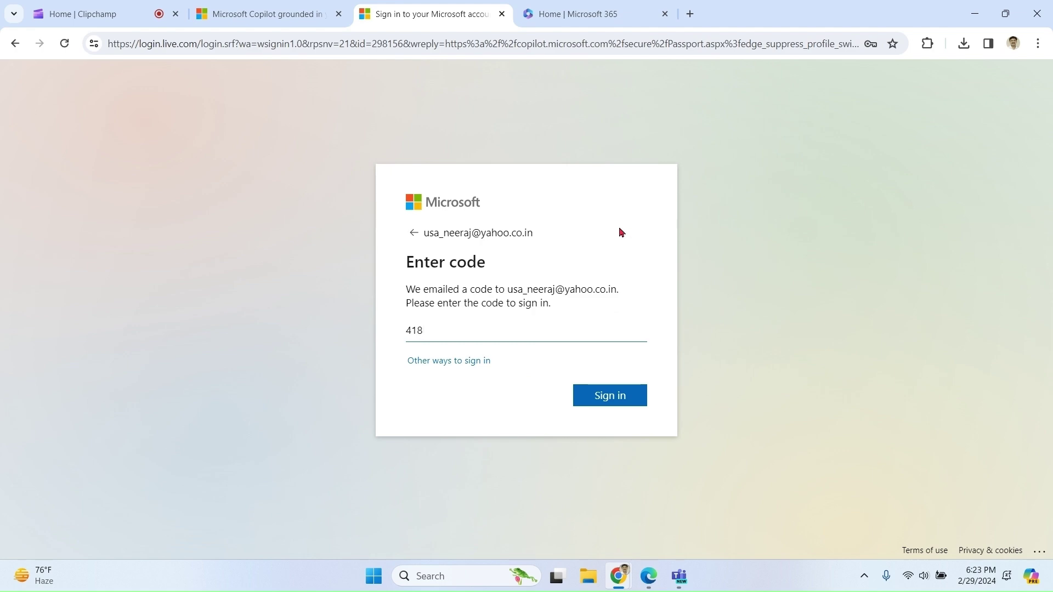
{"action": "left_click", "coordinate": [611, 391]}
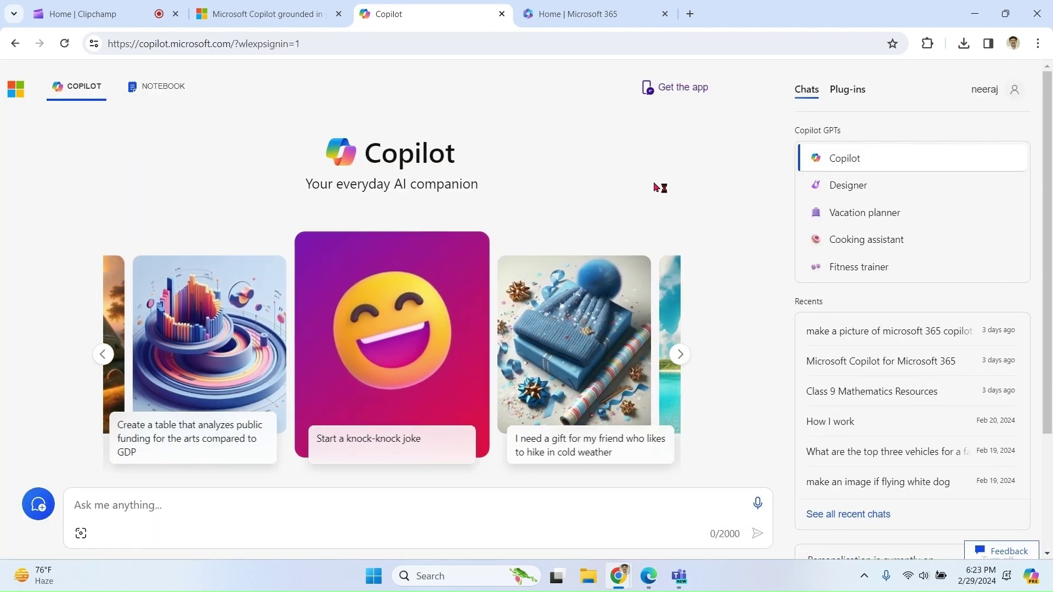
Step: Open the account options menu, close it, and reopen it
{"action": "left_click", "coordinate": [985, 92]}
{"action": "left_click", "coordinate": [661, 140]}
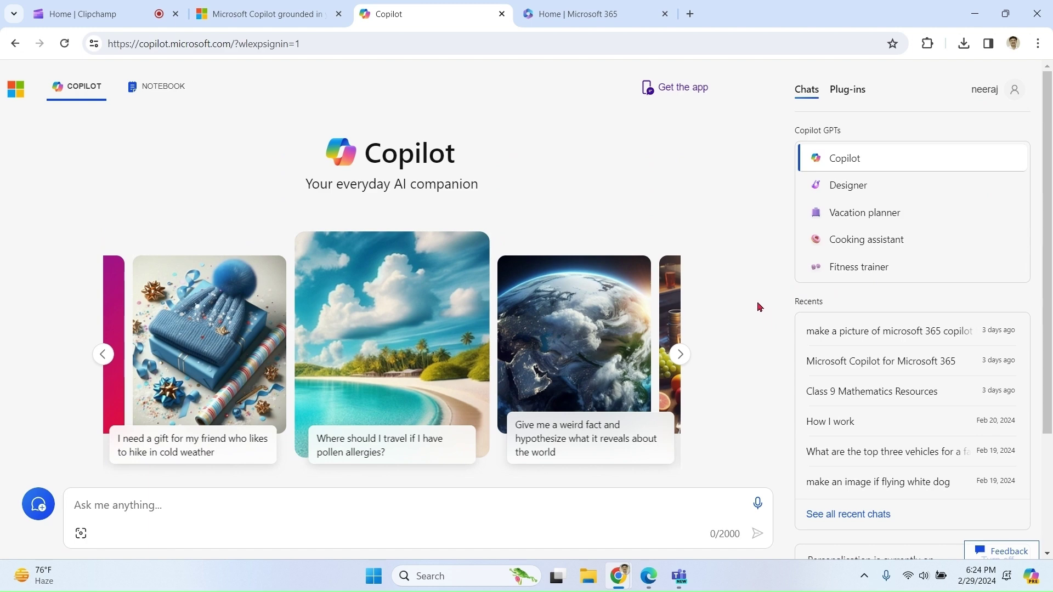
{"action": "left_click", "coordinate": [1015, 92]}
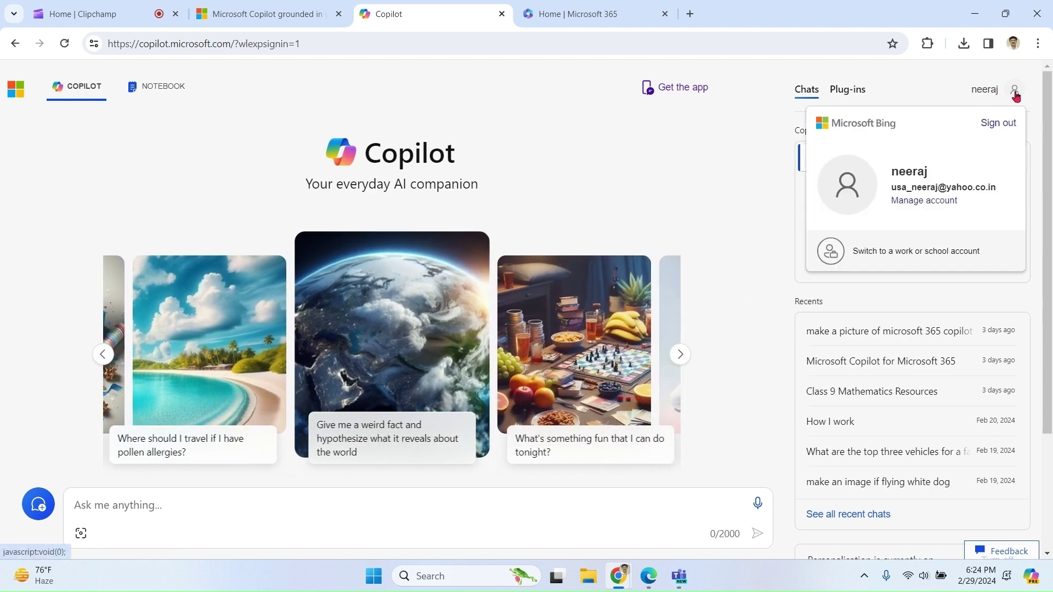
Step: Switch to the work or school account, then check its options and the company banner
{"action": "left_click", "coordinate": [919, 252]}
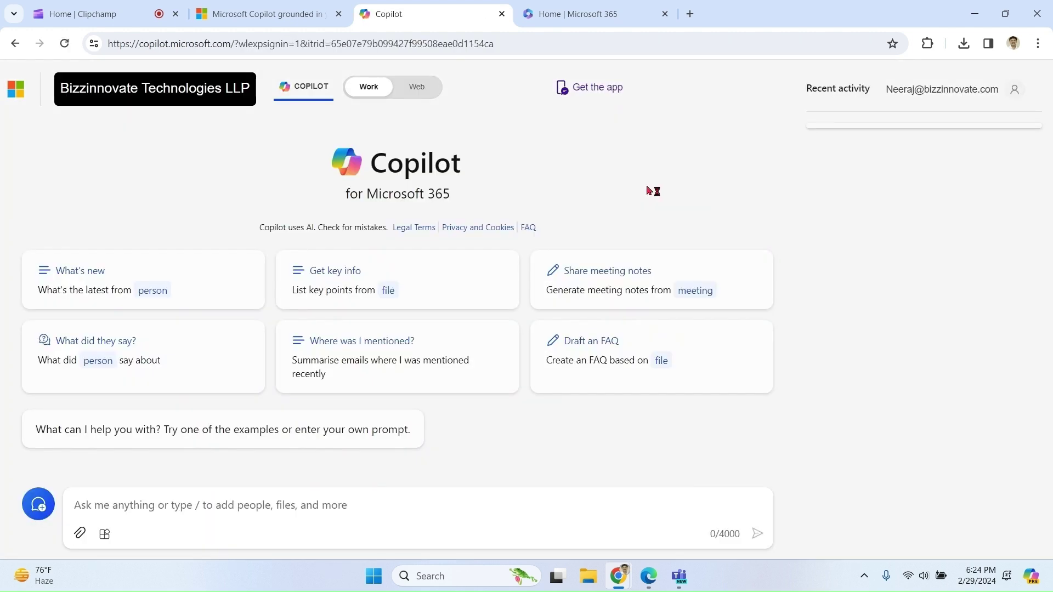
{"action": "left_click", "coordinate": [904, 93]}
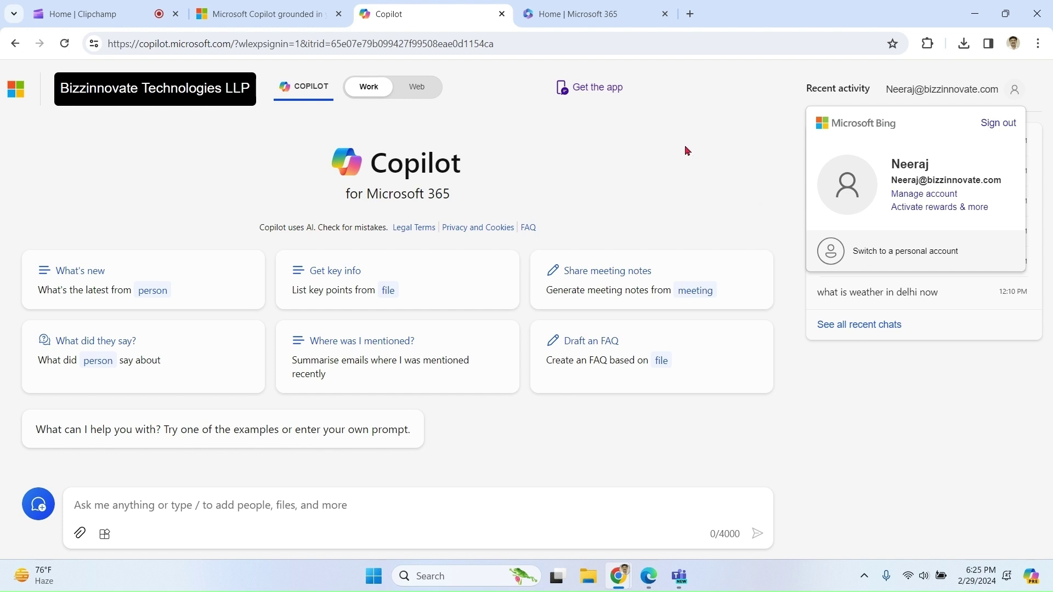
{"action": "left_click", "coordinate": [649, 172]}
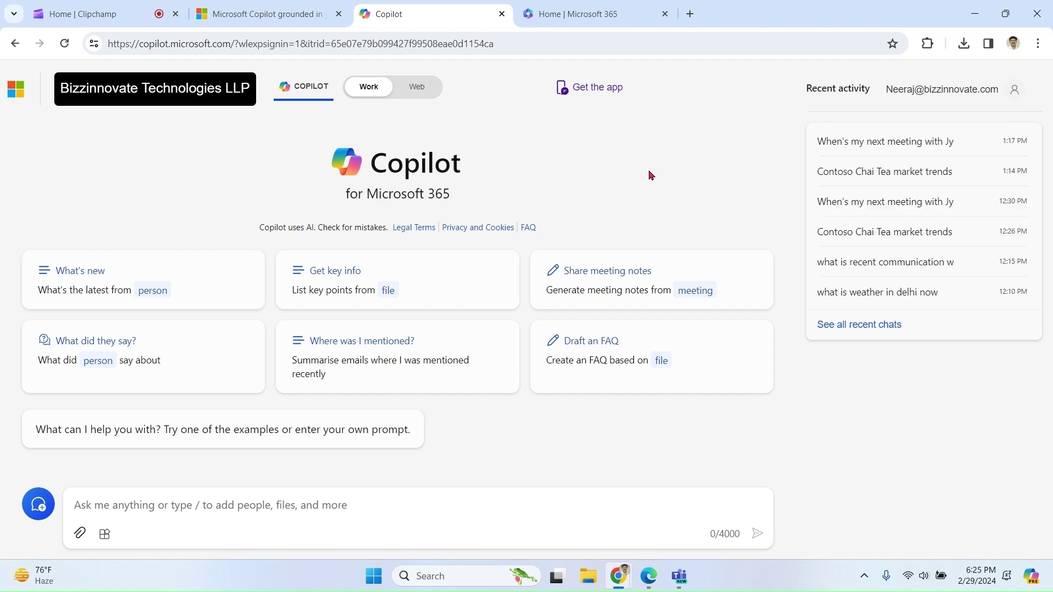
{"action": "left_click_drag", "start_coordinate": [61, 87], "coordinate": [252, 92]}
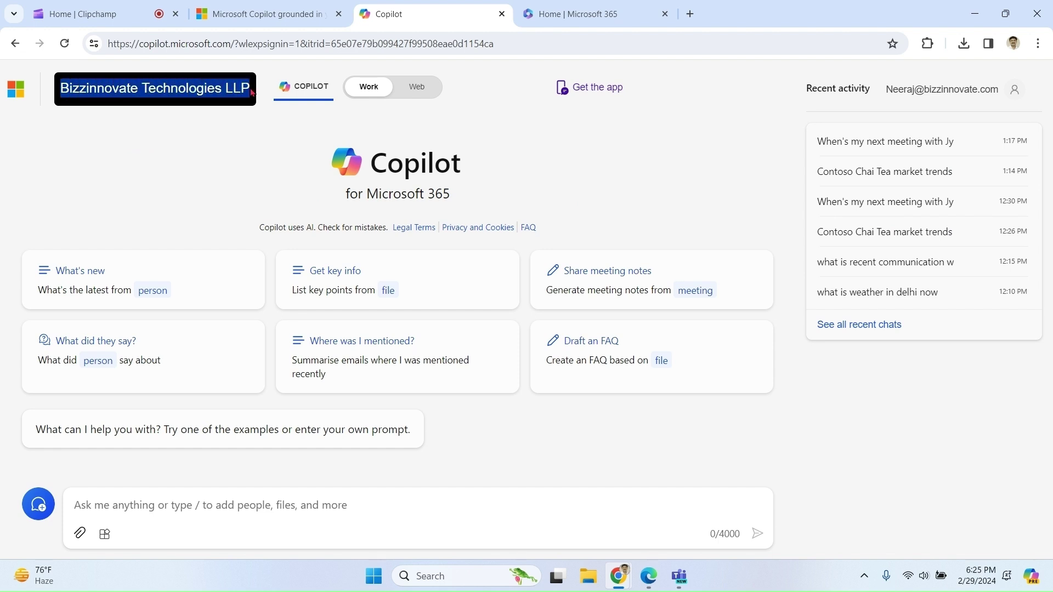
{"action": "left_click", "coordinate": [515, 178]}
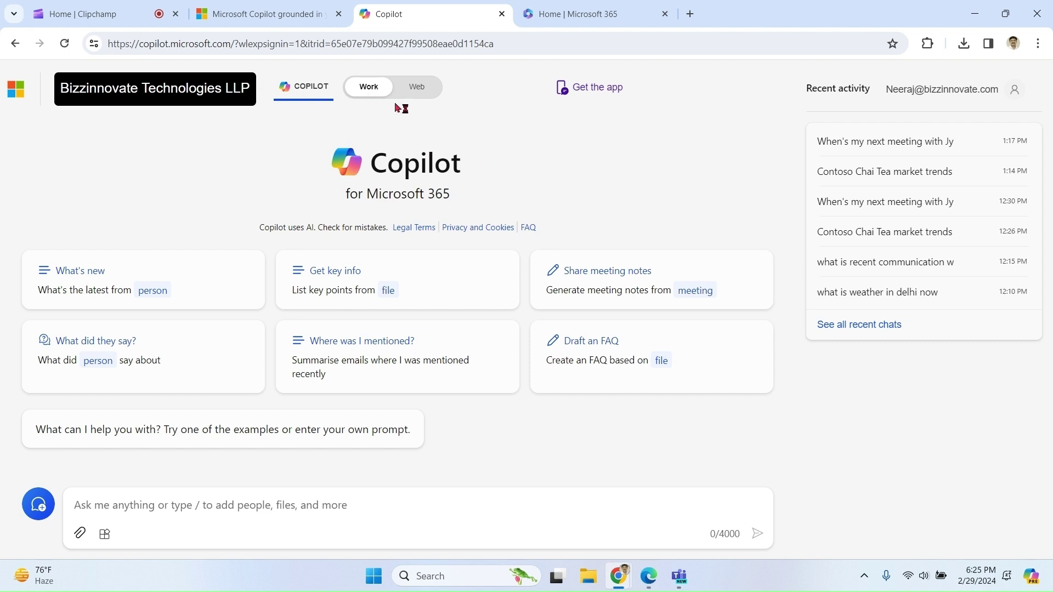
Step: Toggle Copilot to Web, back to Work, and then to Web again
{"action": "left_click", "coordinate": [421, 92]}
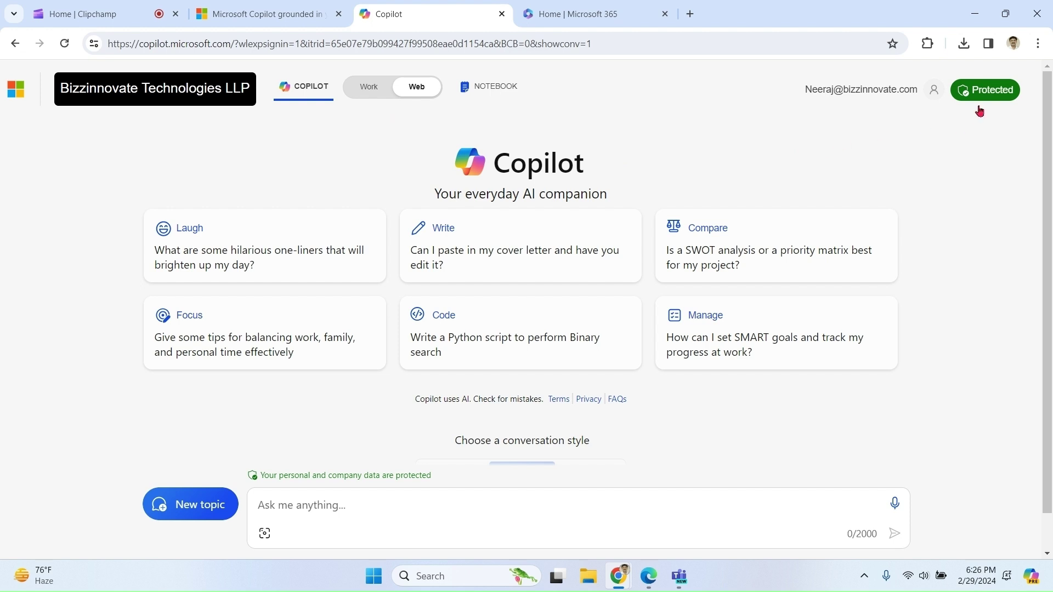
{"action": "mouse_move", "coordinate": [992, 95]}
{"action": "left_click", "coordinate": [369, 88]}
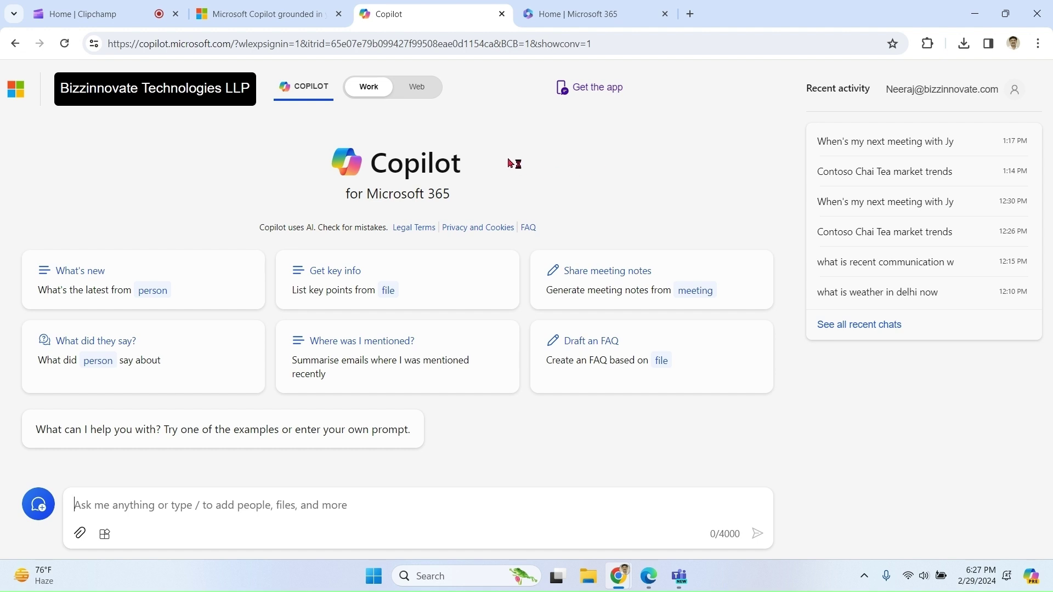
{"action": "left_click", "coordinate": [420, 95]}
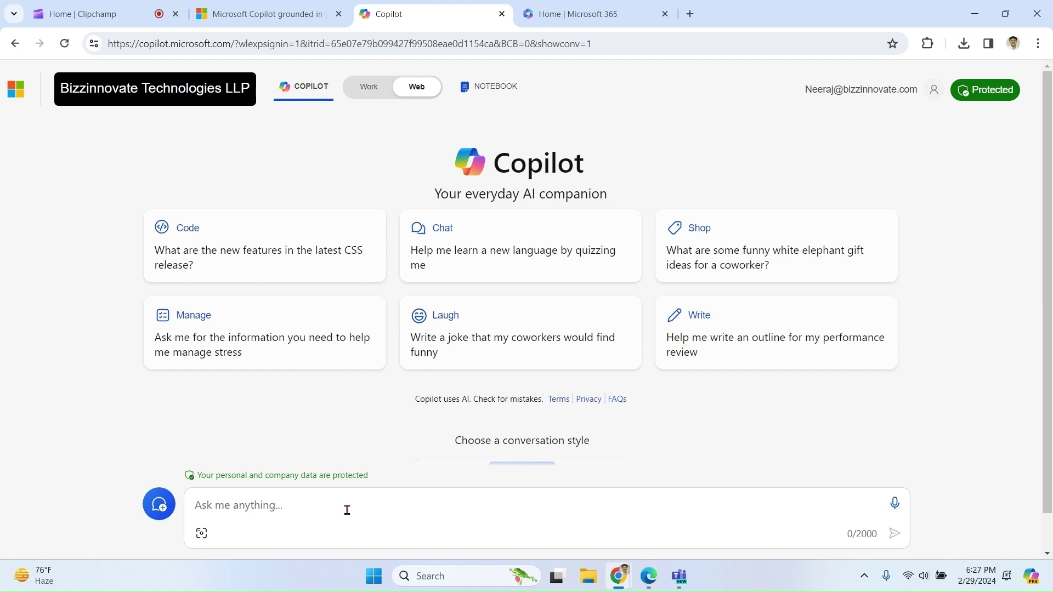
Step: Ask 'what is weather in delhi' and scroll through the forecast answer
{"action": "type", "text": "what is weather in delhi"}
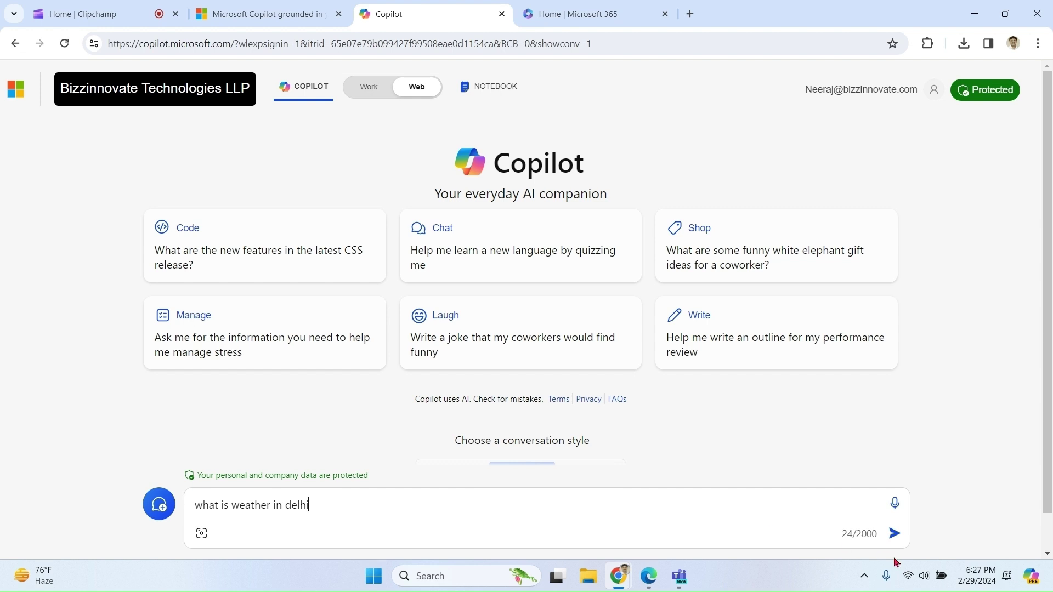
{"action": "left_click", "coordinate": [894, 533]}
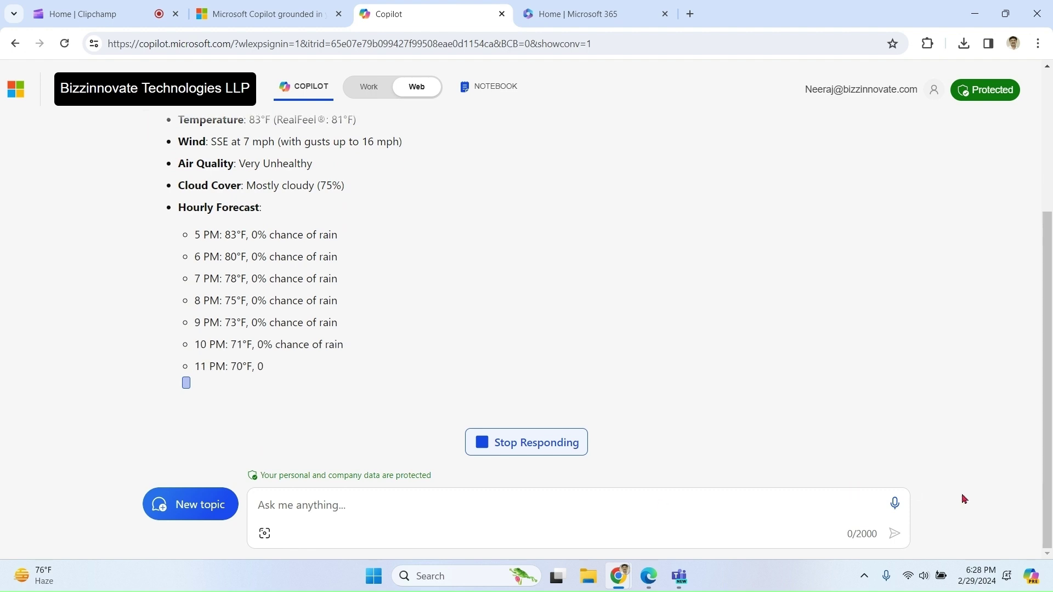
{"action": "scroll", "coordinate": [1043, 382], "scroll_direction": "up", "scroll_amount": 3}
{"action": "left_click_drag", "start_coordinate": [1044, 382], "coordinate": [1044, 294]}
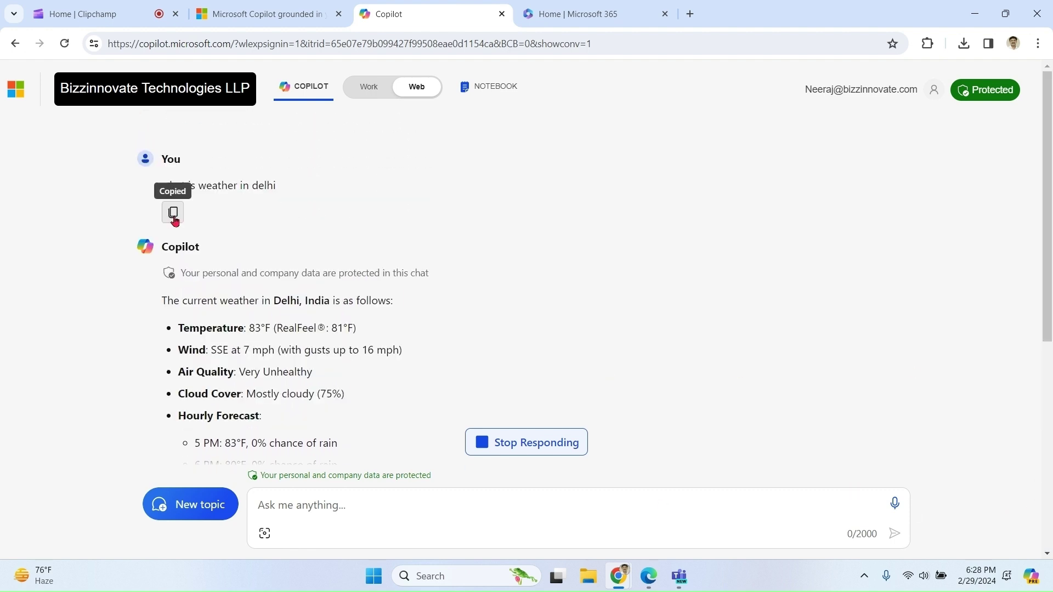
Step: In Work mode, paste and send 'what is weather in delhi' to get a refusal
{"action": "left_click", "coordinate": [368, 89]}
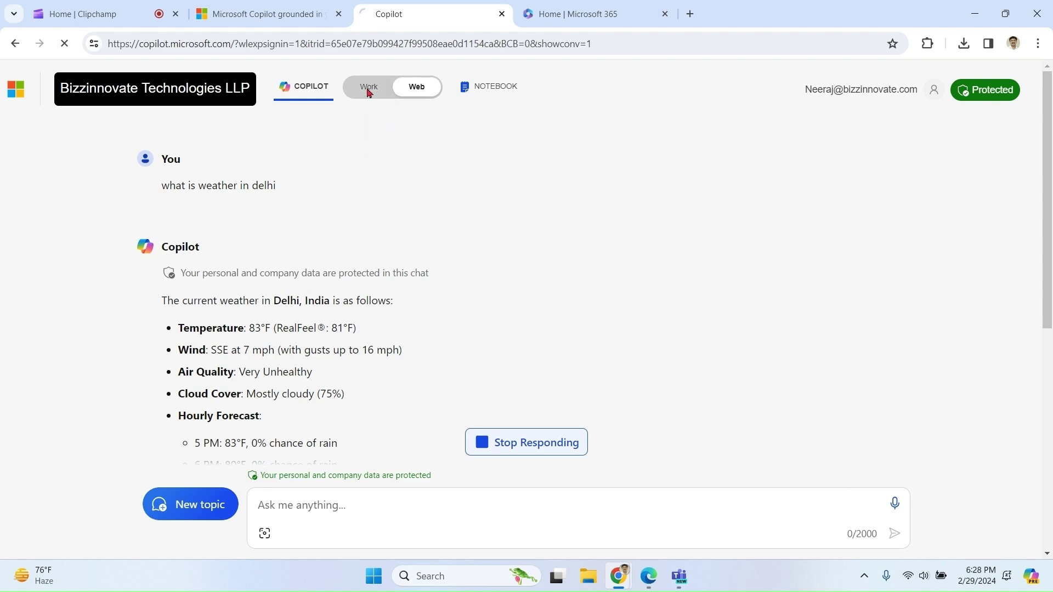
{"action": "left_click", "coordinate": [215, 501]}
{"action": "type", "text": "what is weather in delhi"}
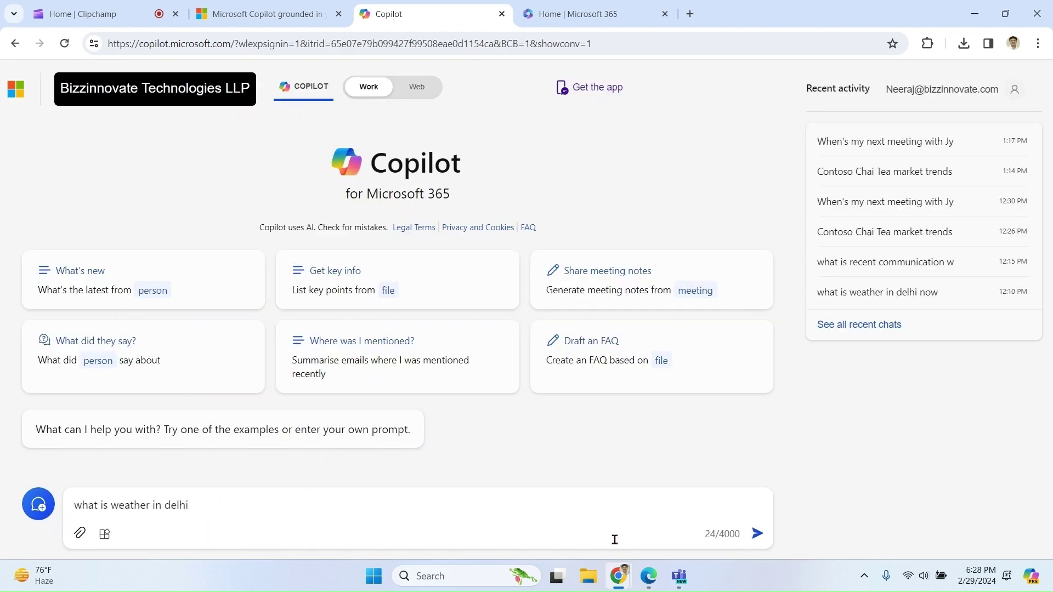
{"action": "left_click", "coordinate": [757, 533]}
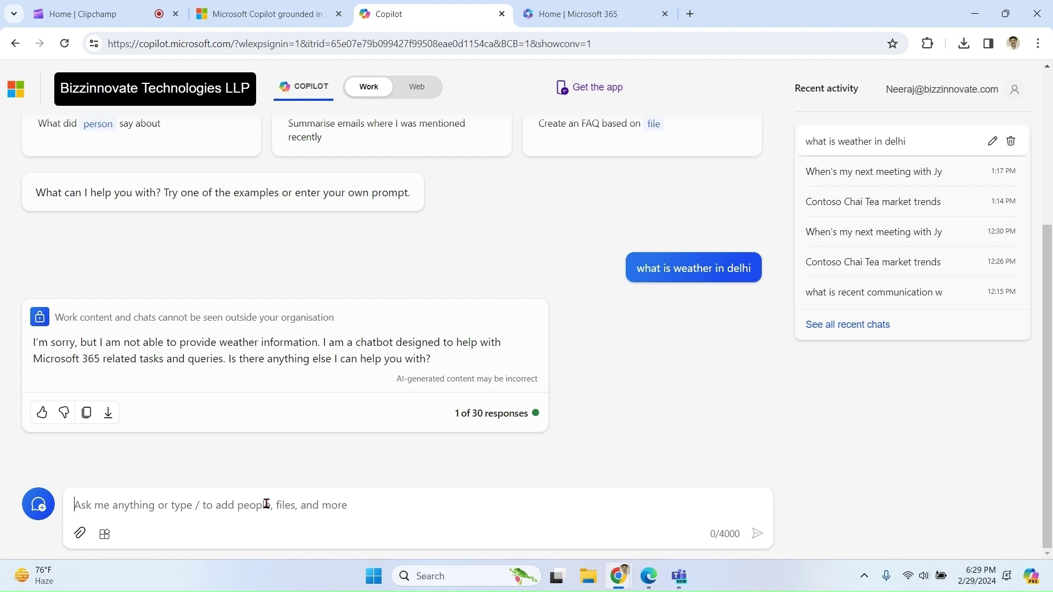
Step: Switch on the Web content plugin and paste the Delhi weather question into a new Work chat
{"action": "left_click", "coordinate": [106, 536]}
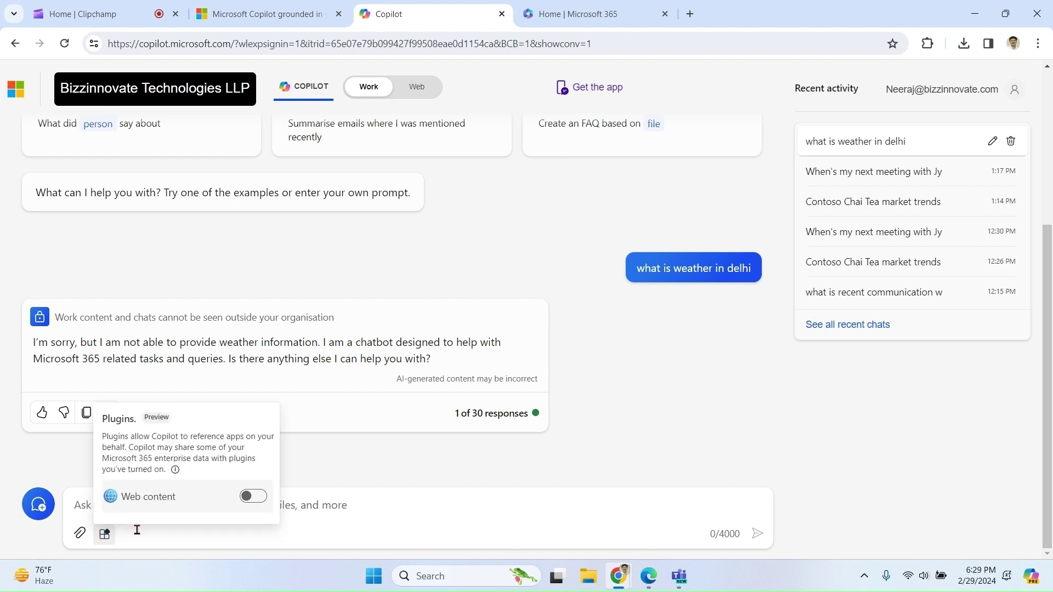
{"action": "left_click", "coordinate": [263, 500]}
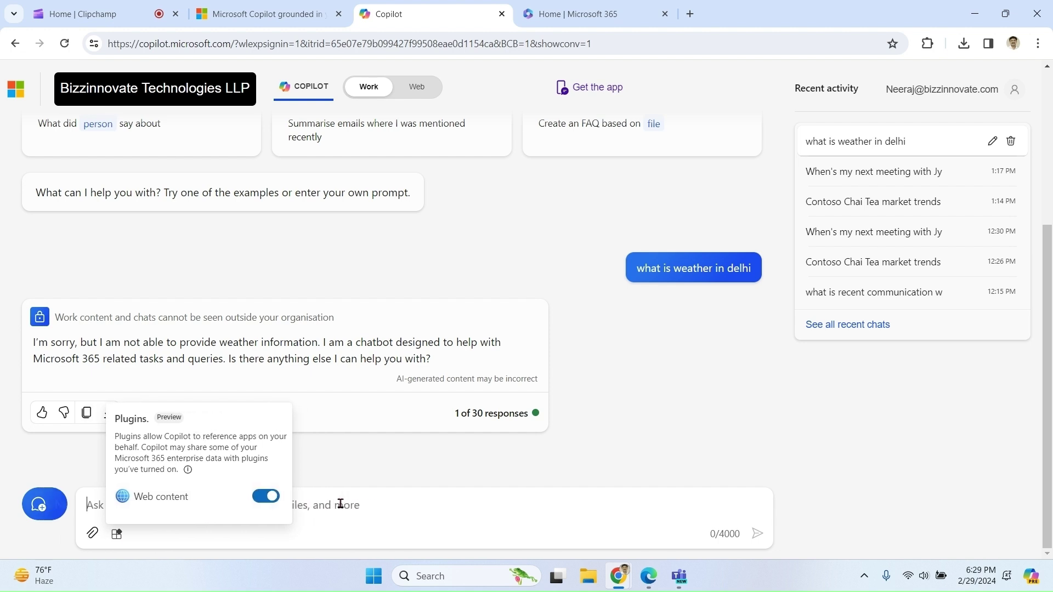
{"action": "left_click", "coordinate": [340, 504]}
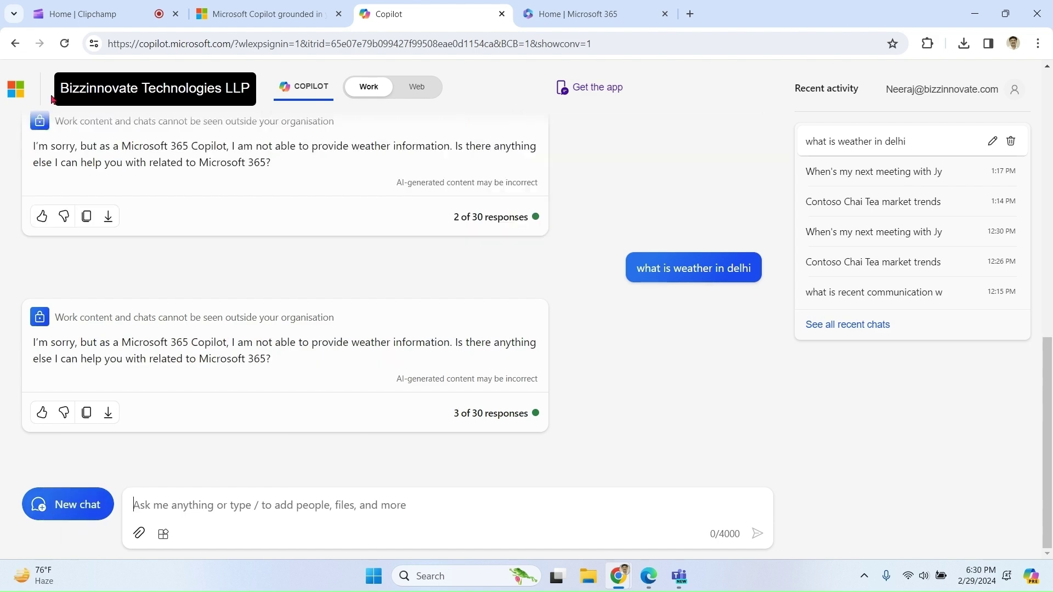
{"action": "left_click", "coordinate": [39, 503]}
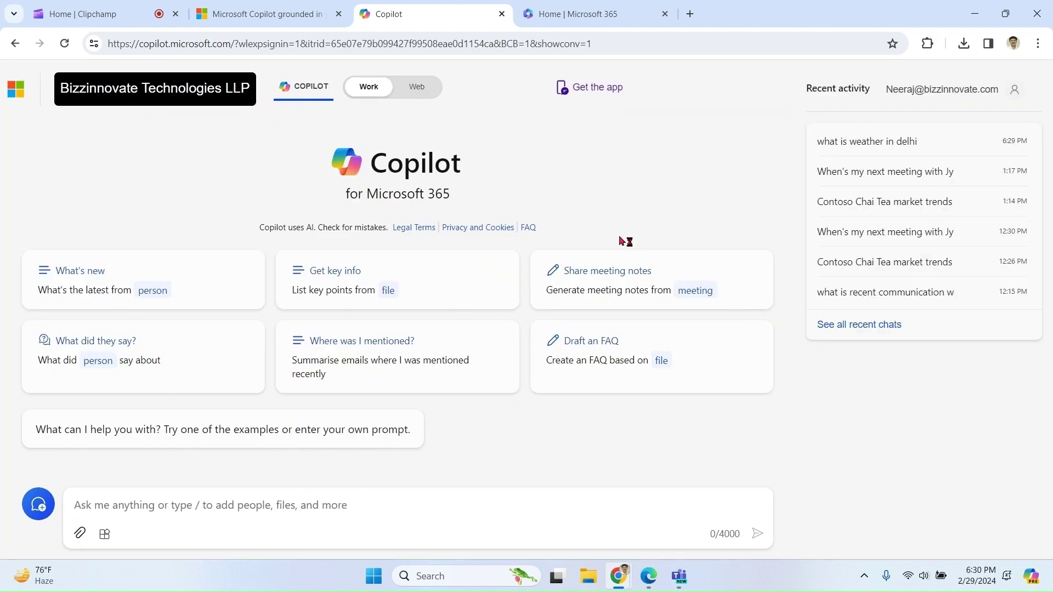
{"action": "left_click", "coordinate": [336, 504]}
{"action": "type", "text": "what is weather in delhi"}
{"action": "key", "text": "Return"}
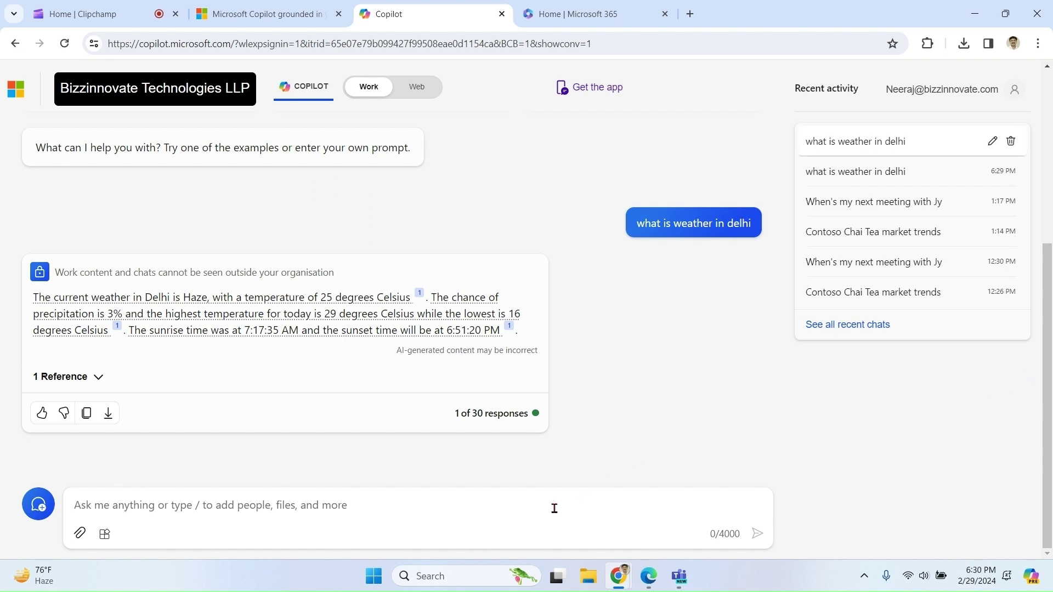
Step: Recheck the plugins panel and highlight the work-content privacy notice under the answer
{"action": "left_click", "coordinate": [105, 535]}
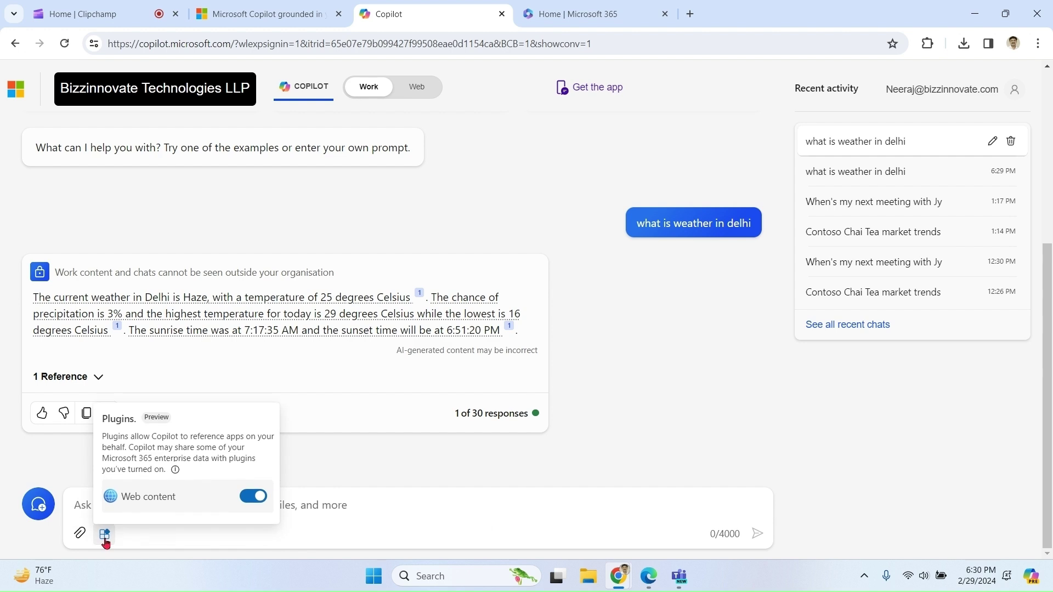
{"action": "left_click", "coordinate": [324, 508]}
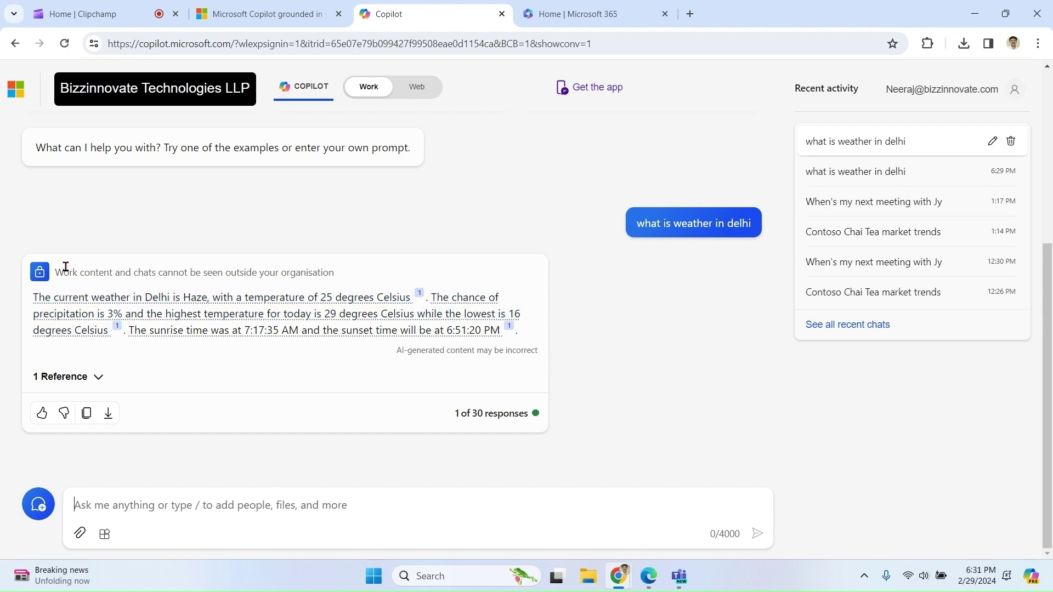
{"action": "left_click_drag", "start_coordinate": [57, 268], "coordinate": [349, 275]}
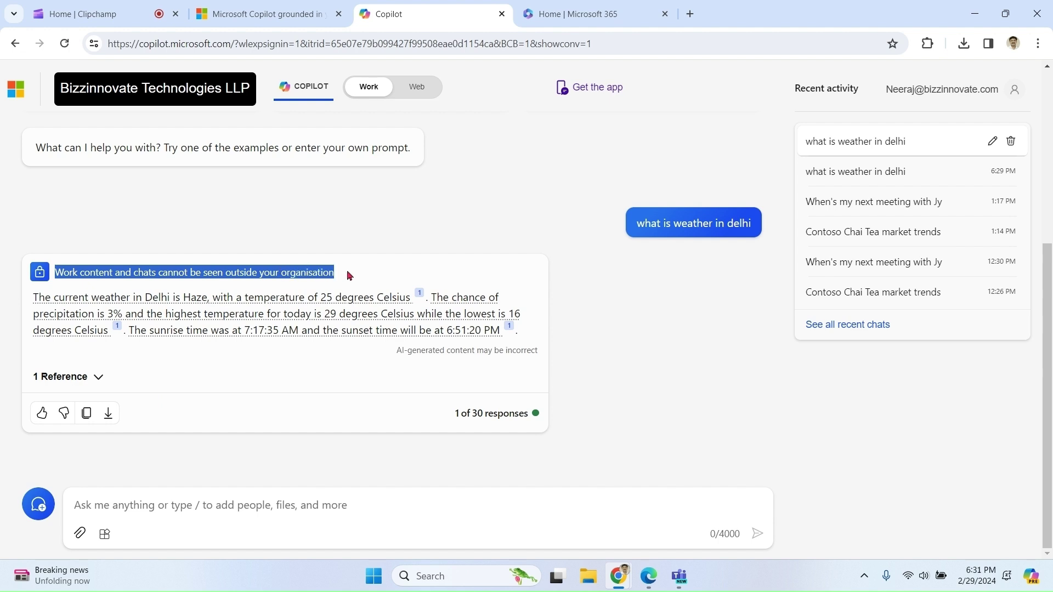
{"action": "left_click", "coordinate": [288, 511]}
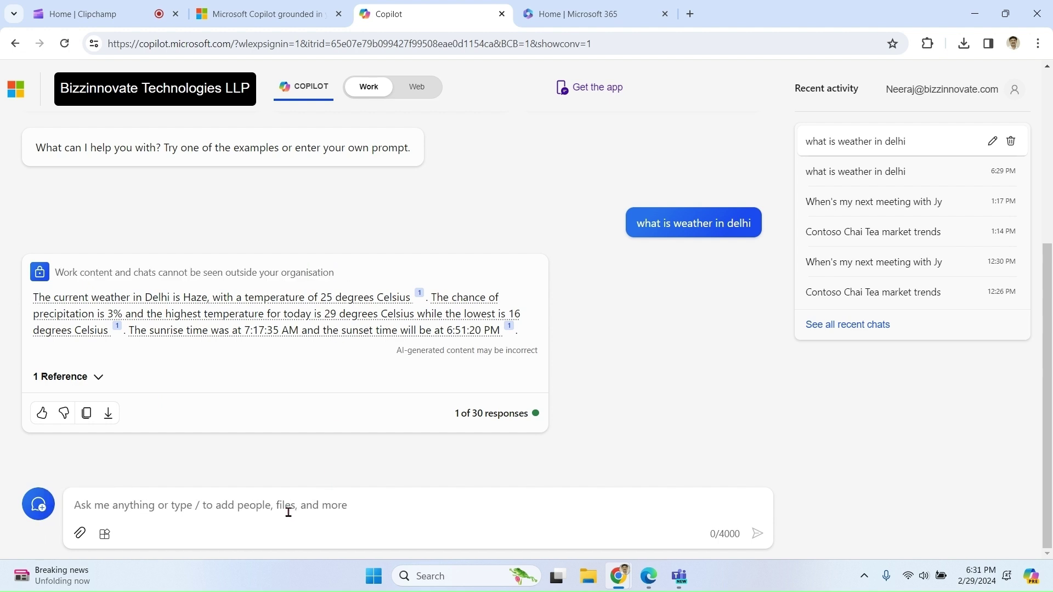
Step: Open the / reference picker, cycle through its People, Files, Meetings and Emails tabs, then close it
{"action": "left_click", "coordinate": [80, 536]}
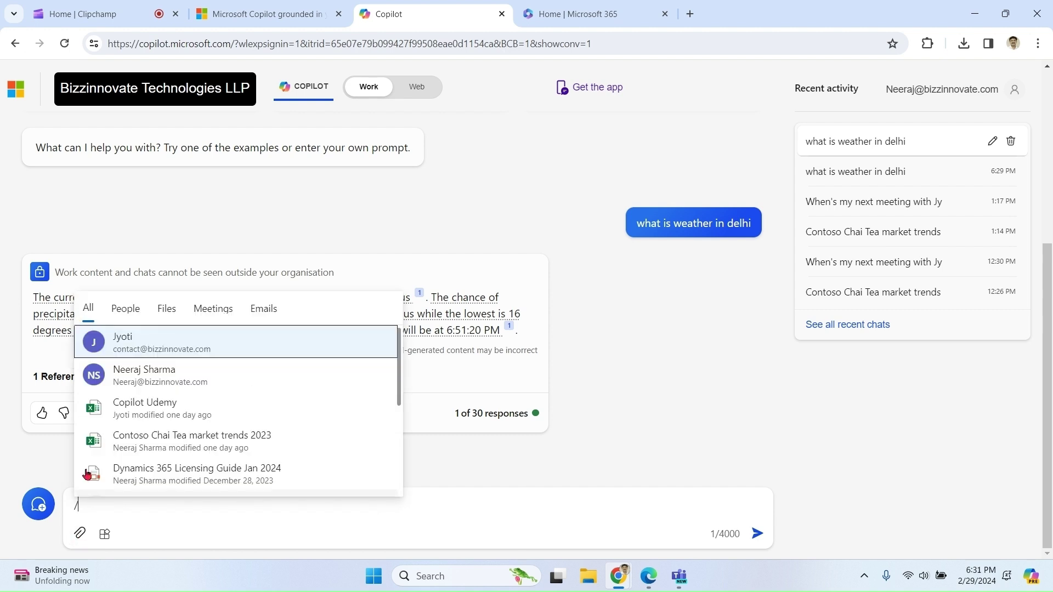
{"action": "left_click", "coordinate": [125, 309]}
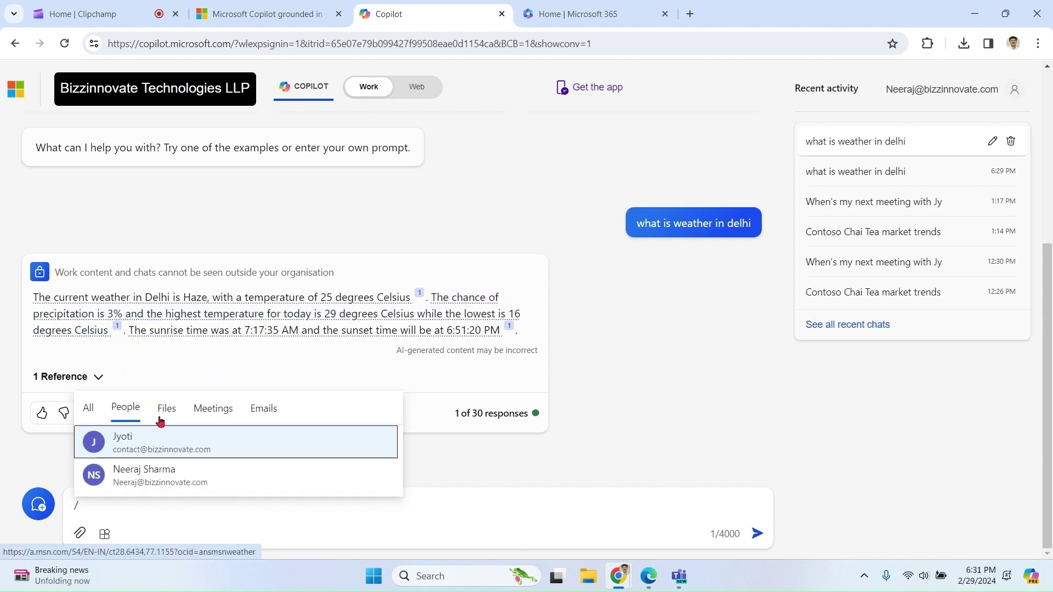
{"action": "left_click", "coordinate": [167, 410]}
{"action": "left_click", "coordinate": [225, 321]}
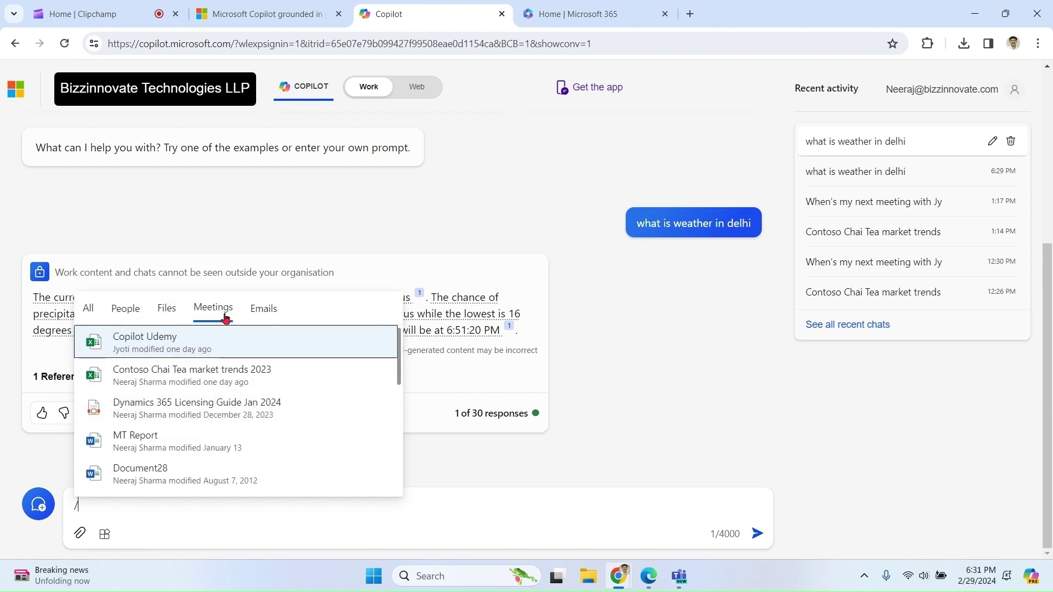
{"action": "left_click", "coordinate": [268, 311]}
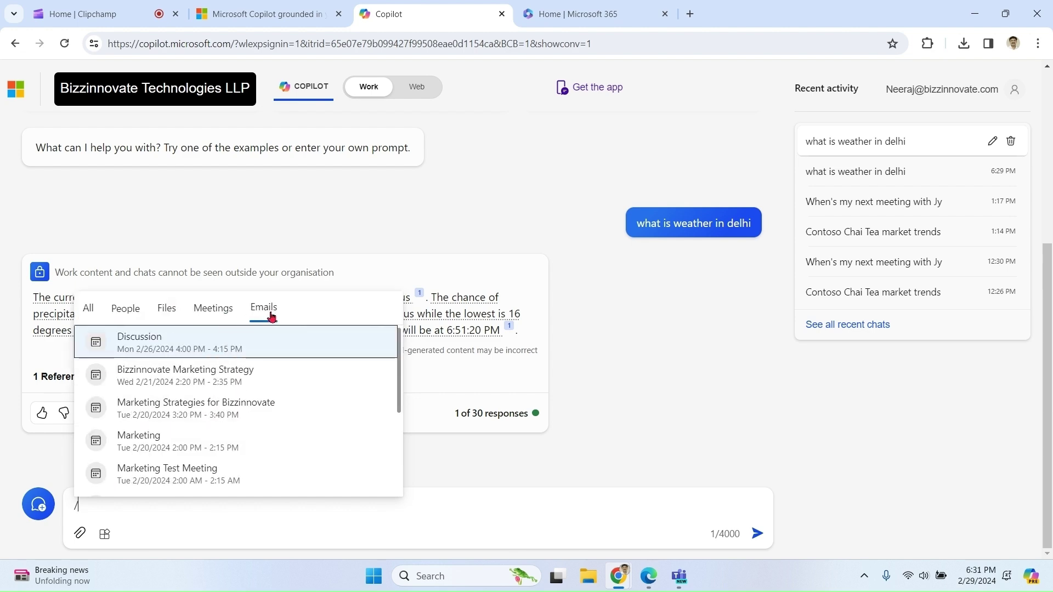
{"action": "left_click", "coordinate": [131, 313]}
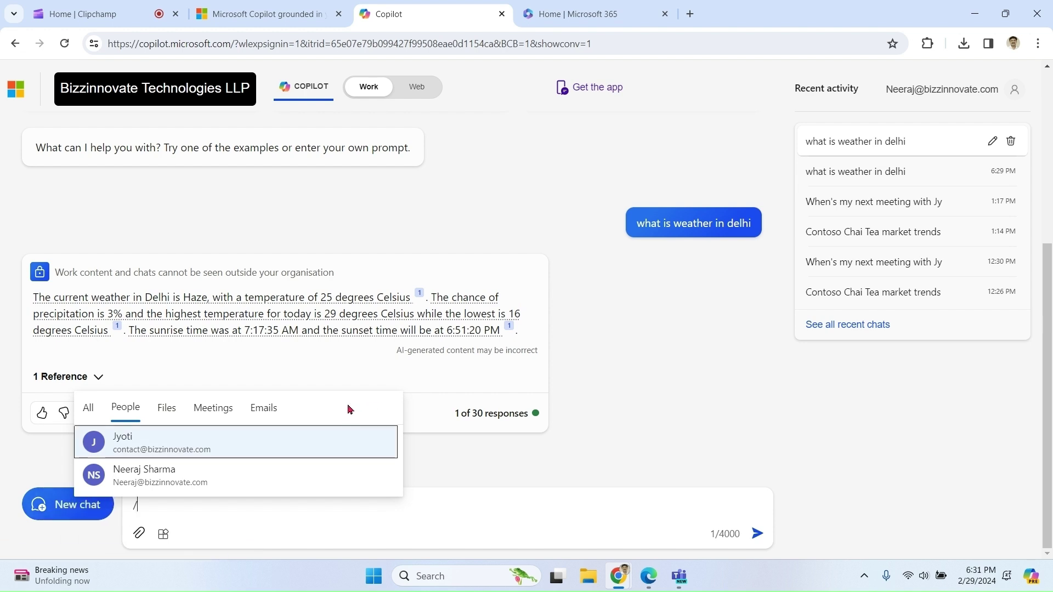
{"action": "left_click", "coordinate": [166, 410]}
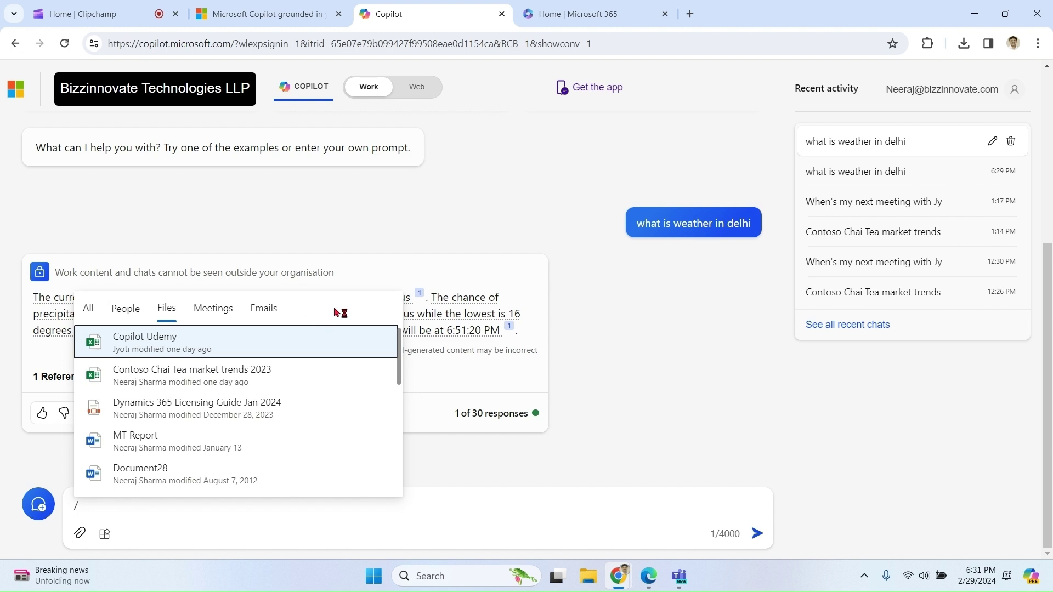
{"action": "left_click", "coordinate": [219, 307]}
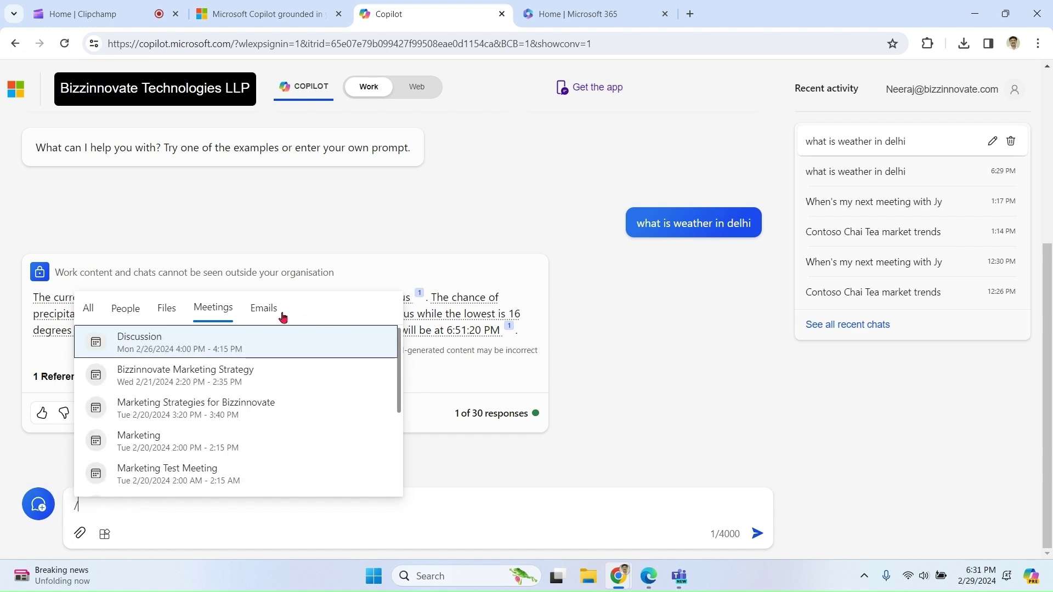
{"action": "left_click", "coordinate": [264, 313]}
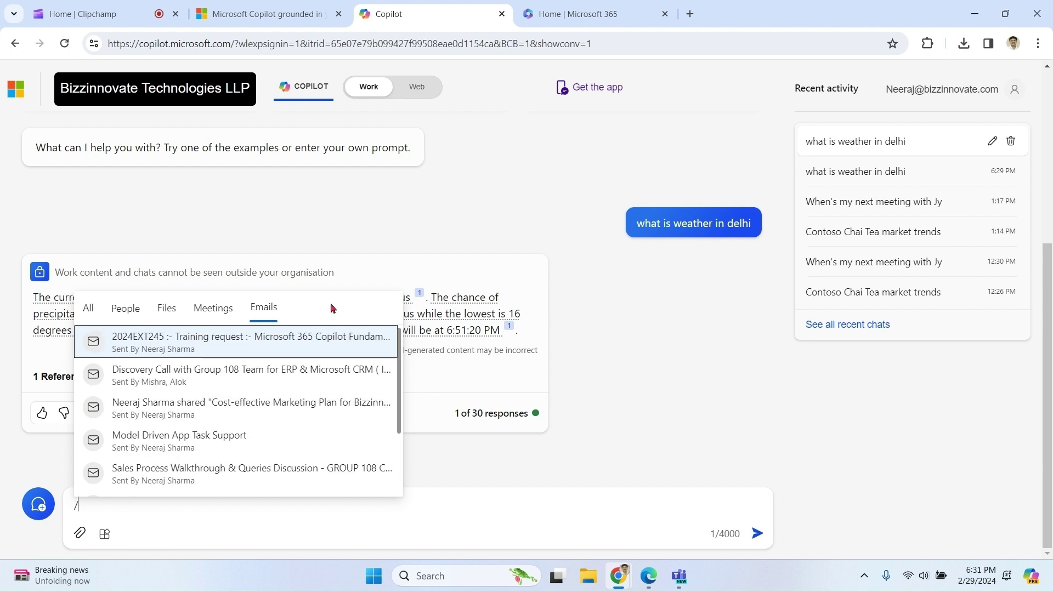
{"action": "key", "text": "BackSpace"}
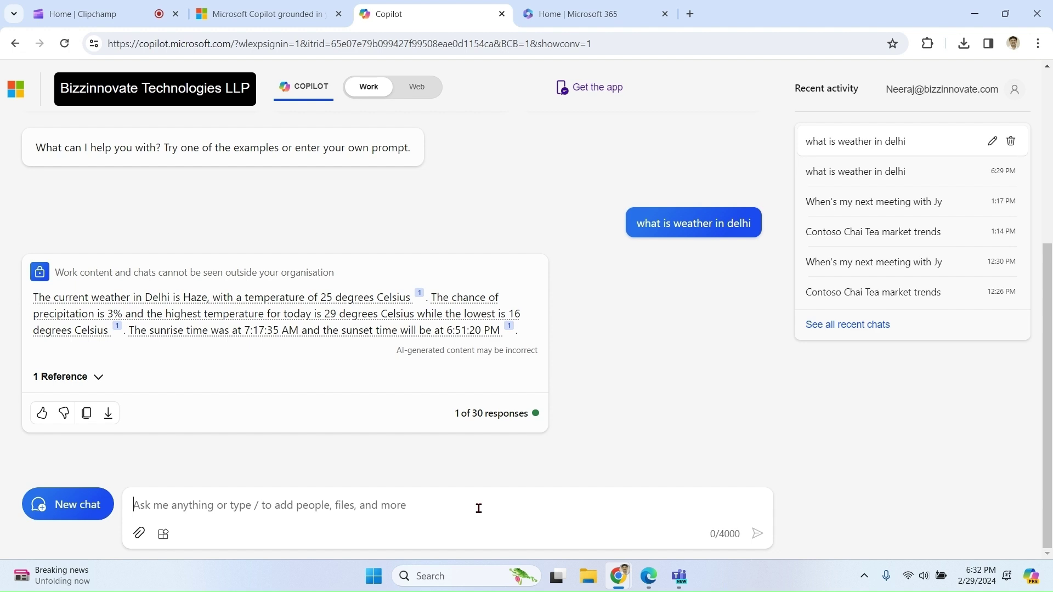
Step: Reference Contoso Chai Tea market trends 2023.xlsx and MT Report.docx in the prompt
{"action": "type", "text": "/"}
{"action": "key", "text": "Down"}
{"action": "key", "text": "Down"}
{"action": "key", "text": "Down"}
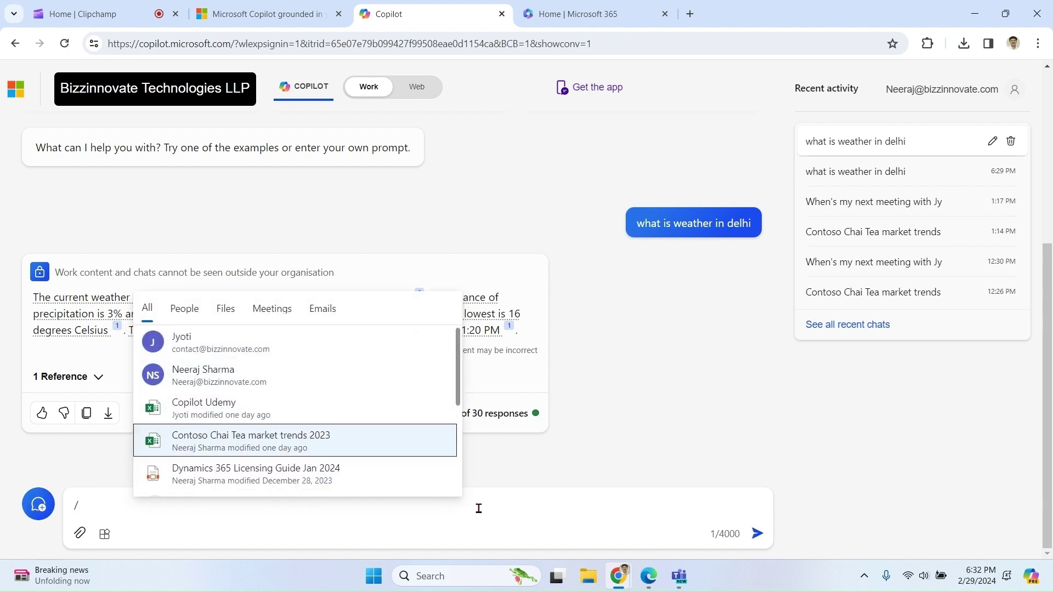
{"action": "key", "text": "Return"}
{"action": "type", "text": "/"}
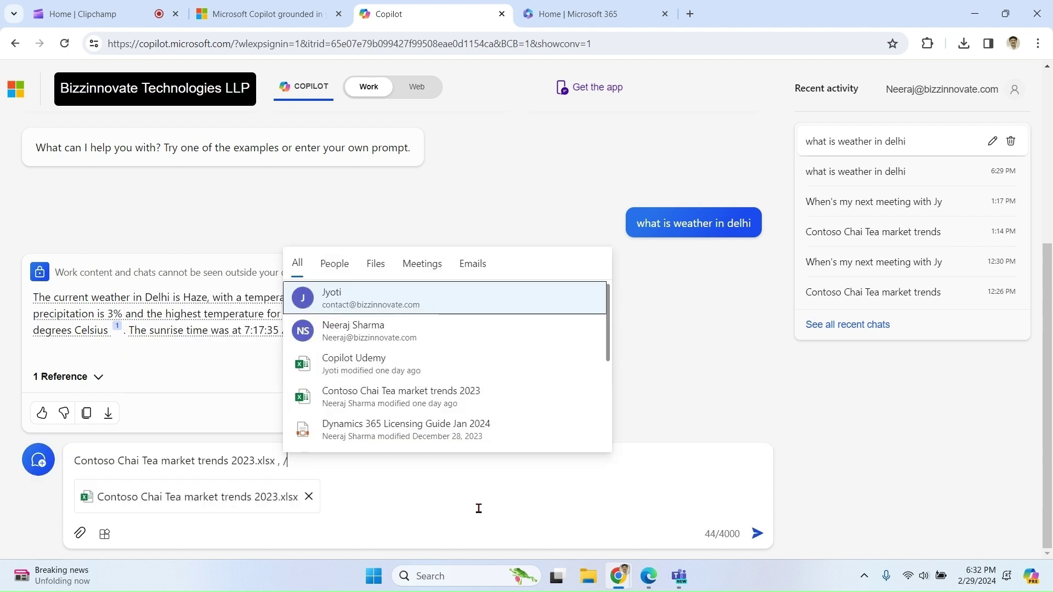
{"action": "key", "text": "Down"}
{"action": "key", "text": "Down"}
{"action": "key", "text": "Down"}
{"action": "key", "text": "Down"}
{"action": "key", "text": "Down"}
{"action": "key", "text": "Down"}
{"action": "left_click", "coordinate": [380, 269]}
{"action": "key", "text": "Down"}
{"action": "key", "text": "Down"}
{"action": "key", "text": "Down"}
{"action": "key", "text": "Return"}
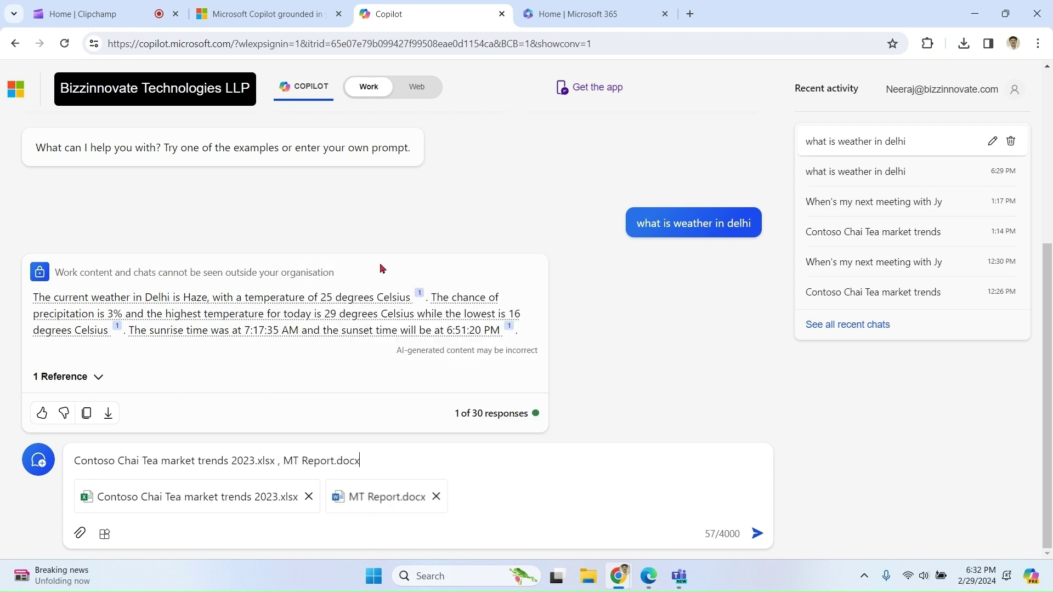
Step: Ask for a bullet-point overview of both files for a meeting with the CEO
{"action": "type", "text": "pleaes provide overview in "}
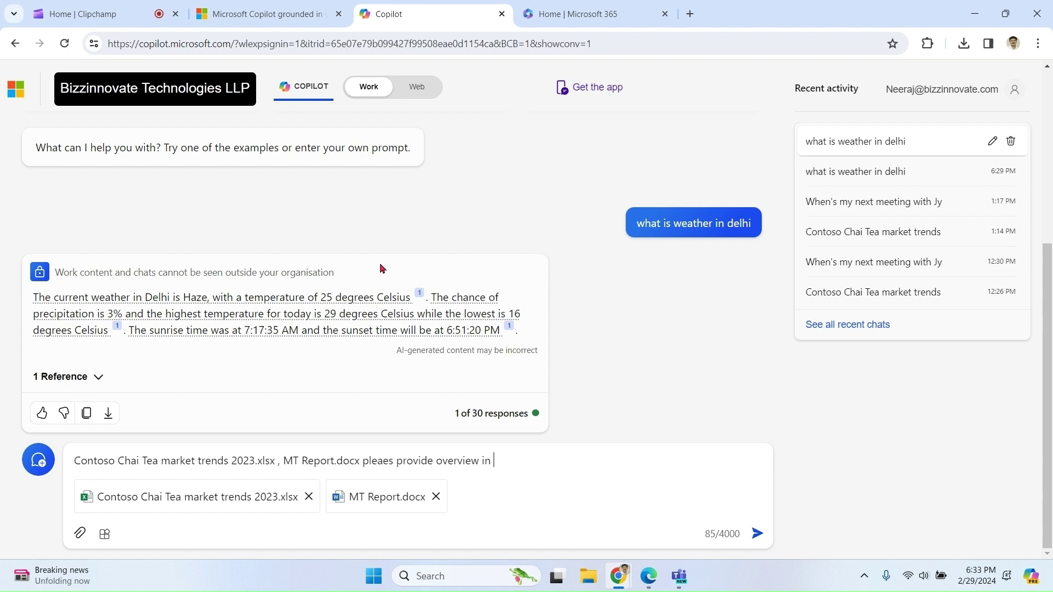
{"action": "type", "text": "bullet points for meeting"}
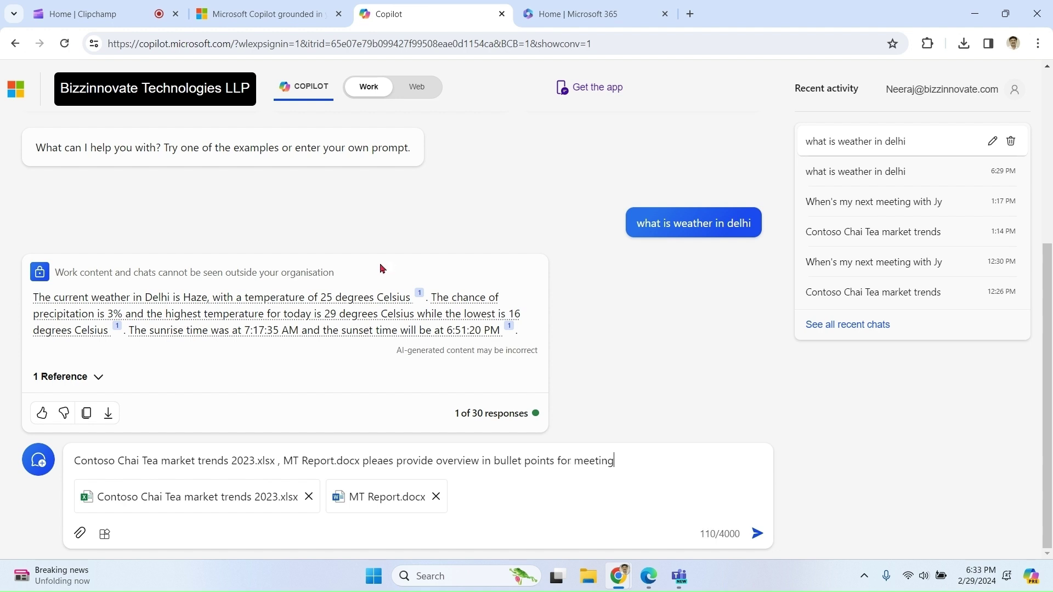
{"action": "type", "text": " with CEO"}
{"action": "left_click", "coordinate": [758, 534]}
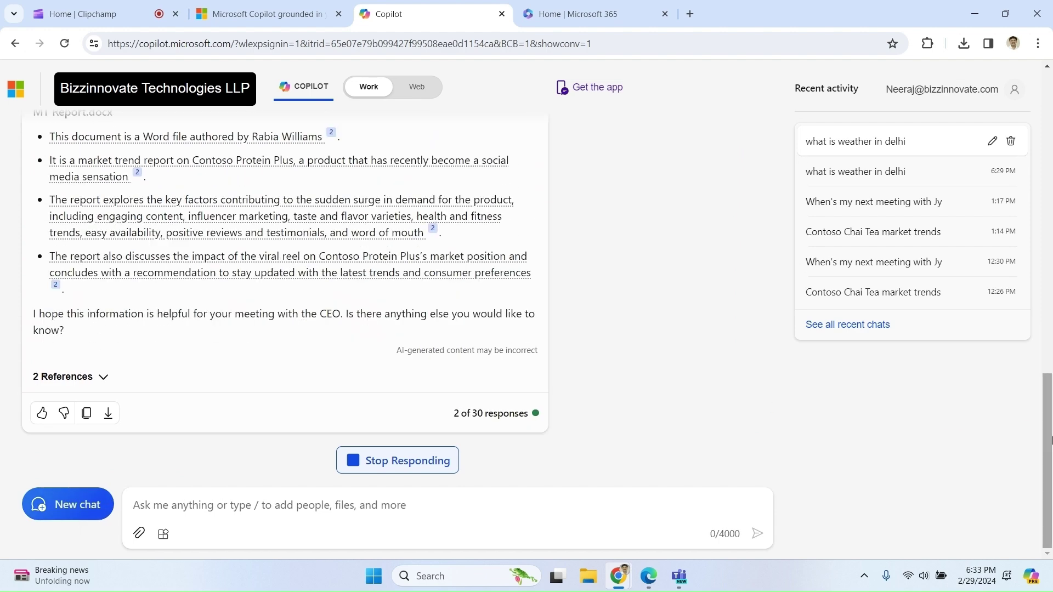
{"action": "mouse_move", "coordinate": [1047, 433]}
{"action": "left_mouse_down"}
{"action": "mouse_move", "coordinate": [1046, 329]}
{"action": "mouse_move", "coordinate": [1048, 445]}
{"action": "left_mouse_up"}
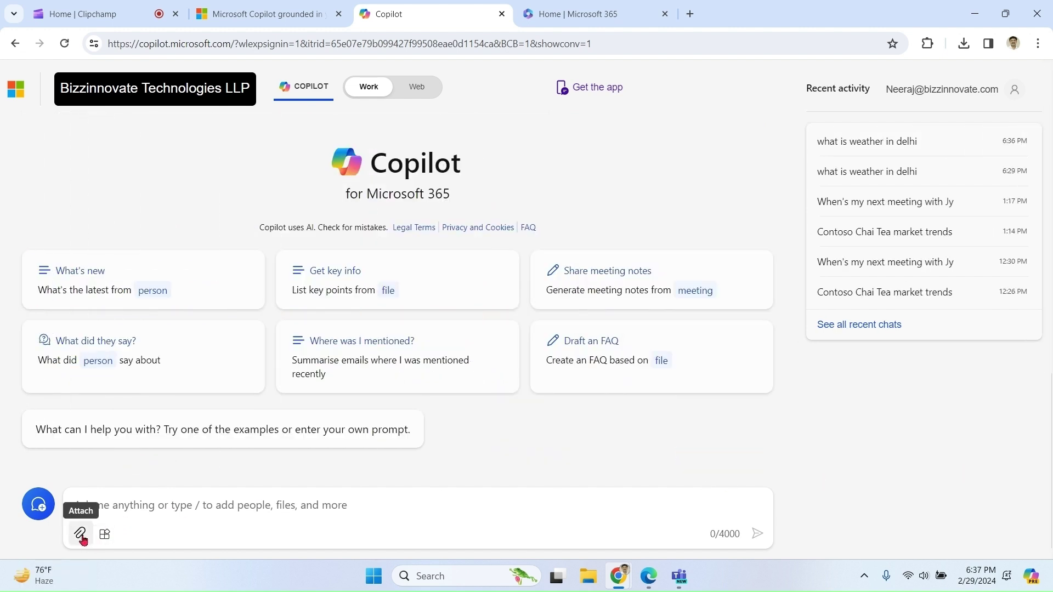
Step: Ask 'tell me call of action' about the Marketing Strategies for Bizzinnovate meeting
{"action": "type", "text": "/"}
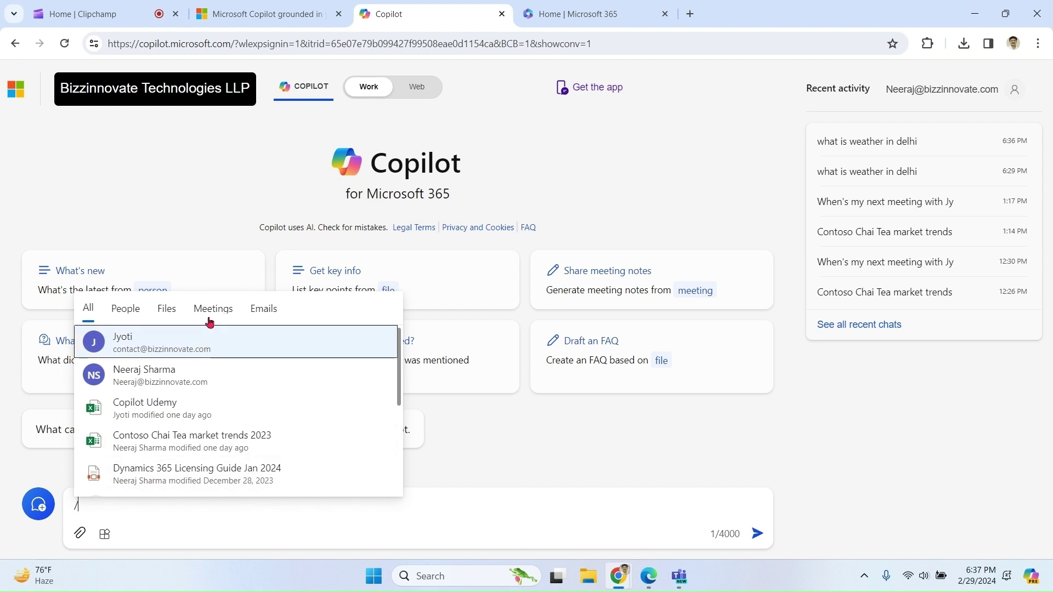
{"action": "left_click", "coordinate": [217, 316]}
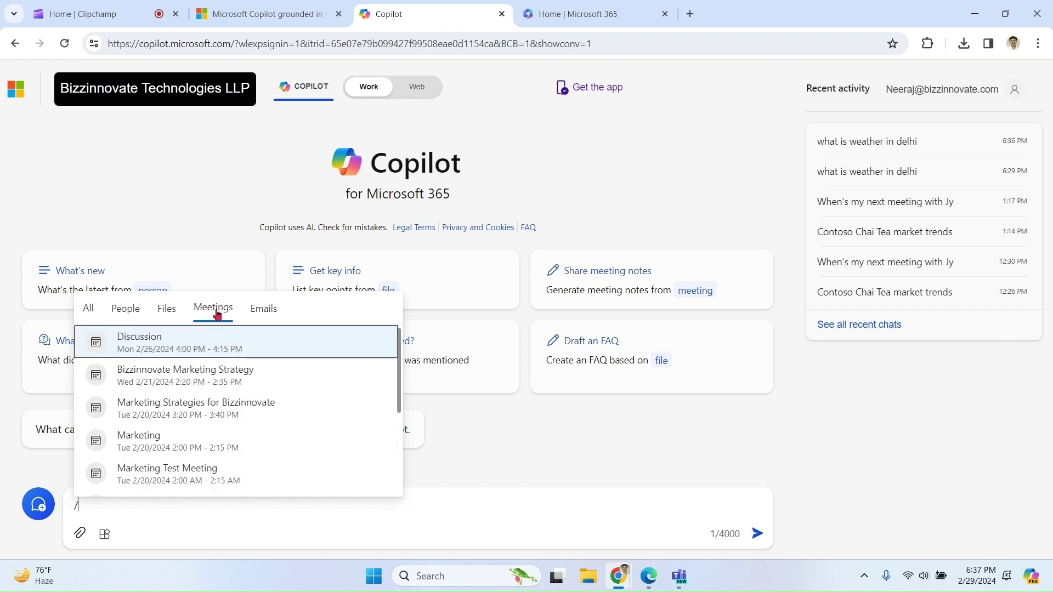
{"action": "left_click", "coordinate": [216, 409]}
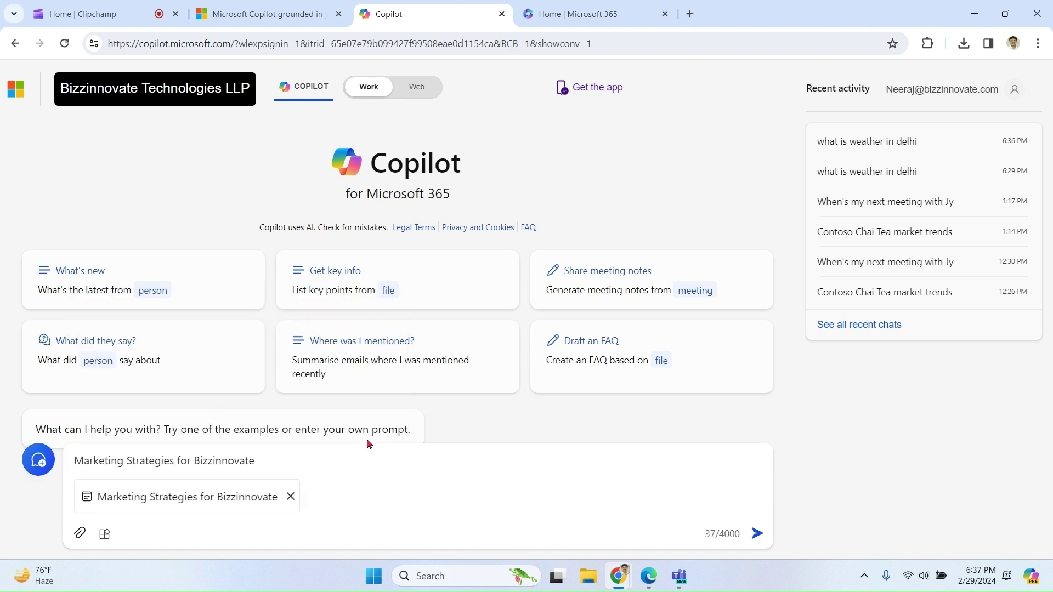
{"action": "type", "text": "tell me call of action"}
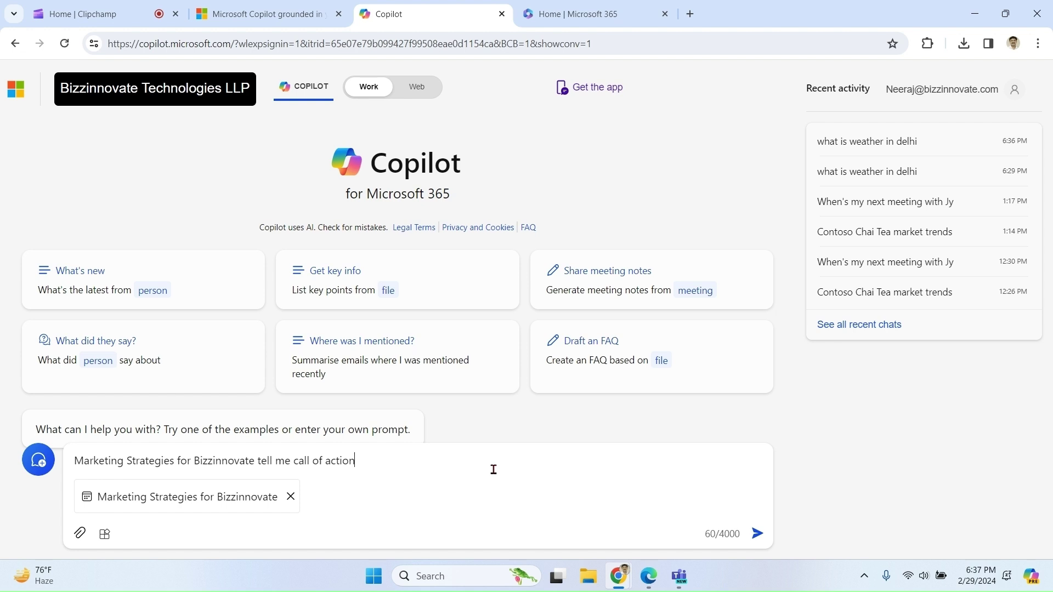
{"action": "left_click", "coordinate": [757, 534]}
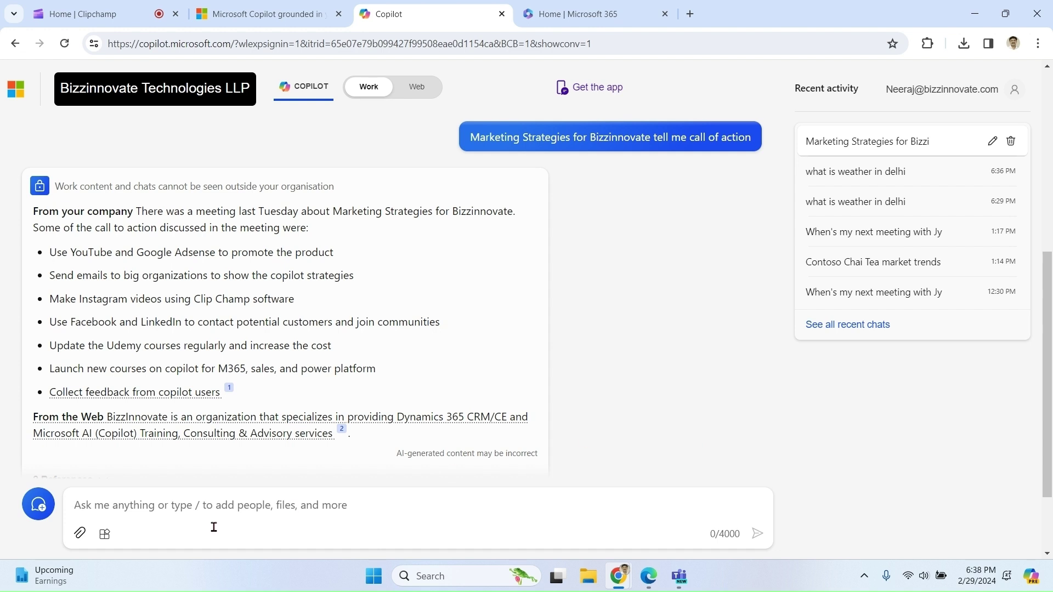
Step: Check which plugins Copilot may use and scroll through the seven action items
{"action": "left_click", "coordinate": [105, 539]}
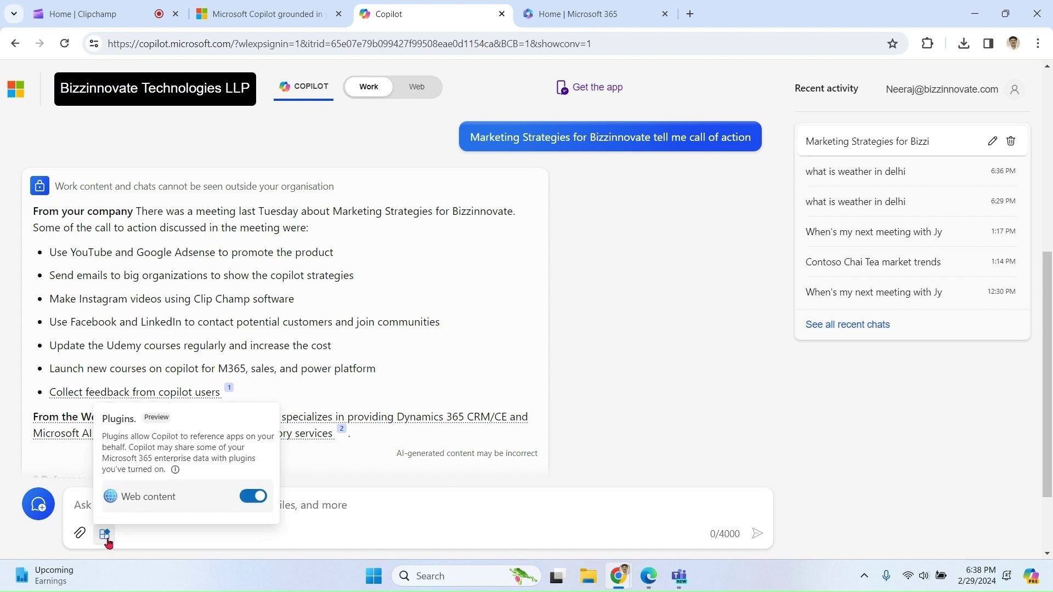
{"action": "left_click", "coordinate": [604, 384]}
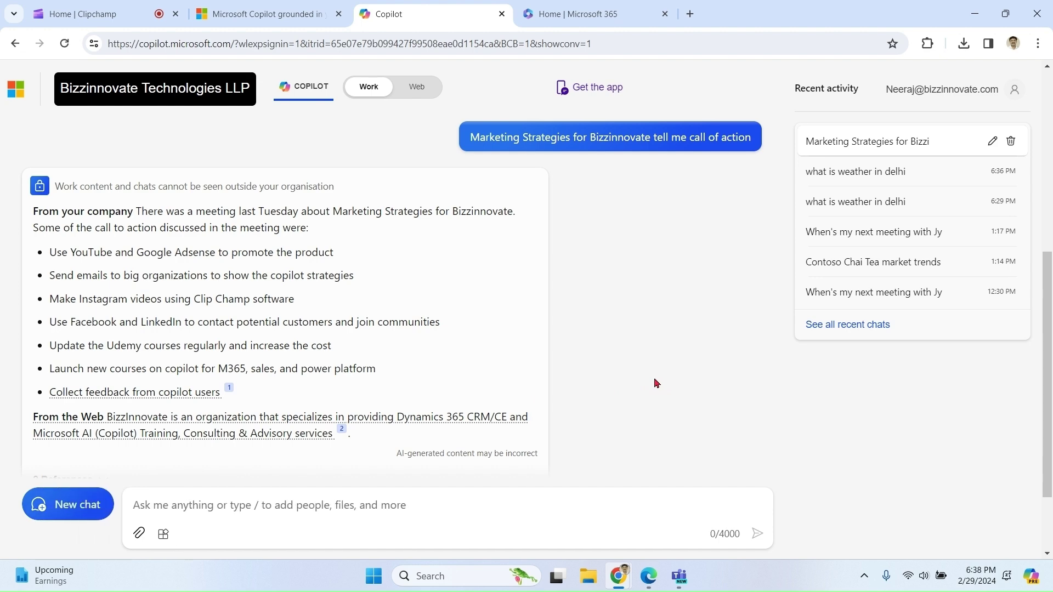
{"action": "mouse_move", "coordinate": [420, 424]}
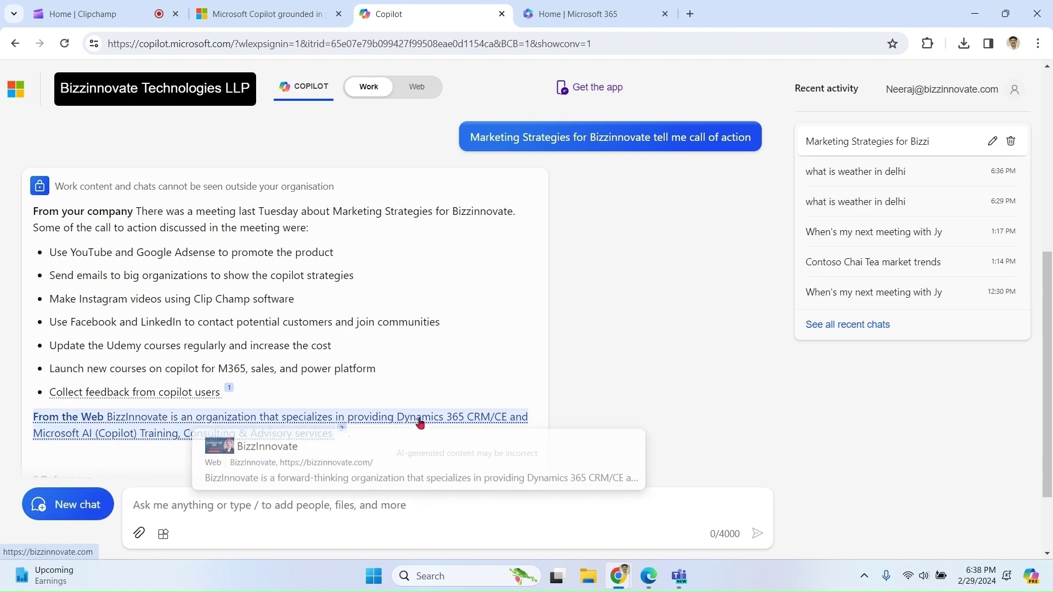
{"action": "scroll", "coordinate": [650, 380], "scroll_direction": "down", "scroll_amount": 1}
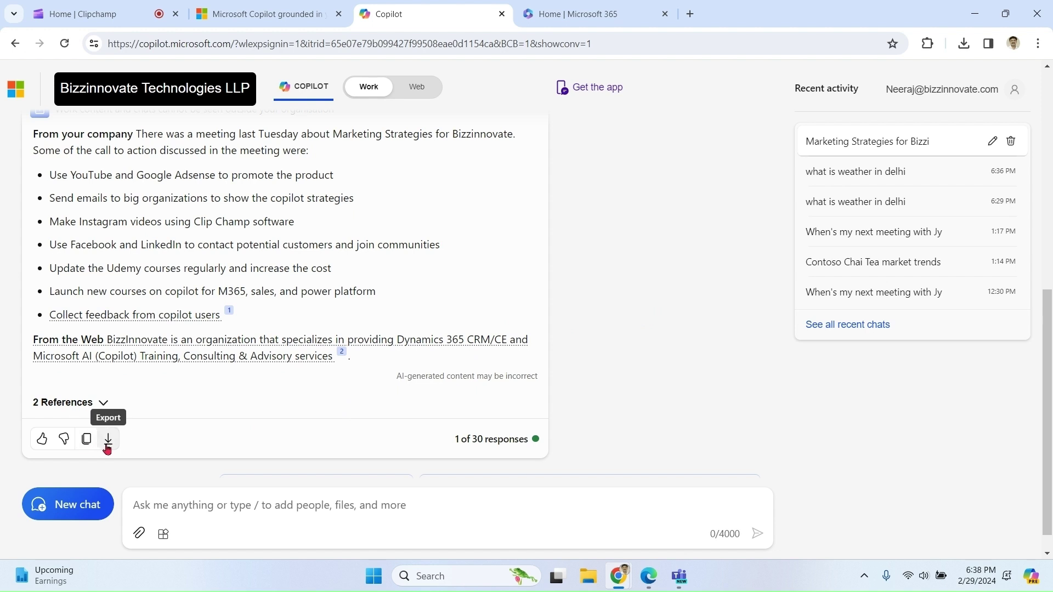
Step: Export the call-to-action answer to Word as Answer (1) and return to the Copilot page
{"action": "left_click", "coordinate": [107, 442]}
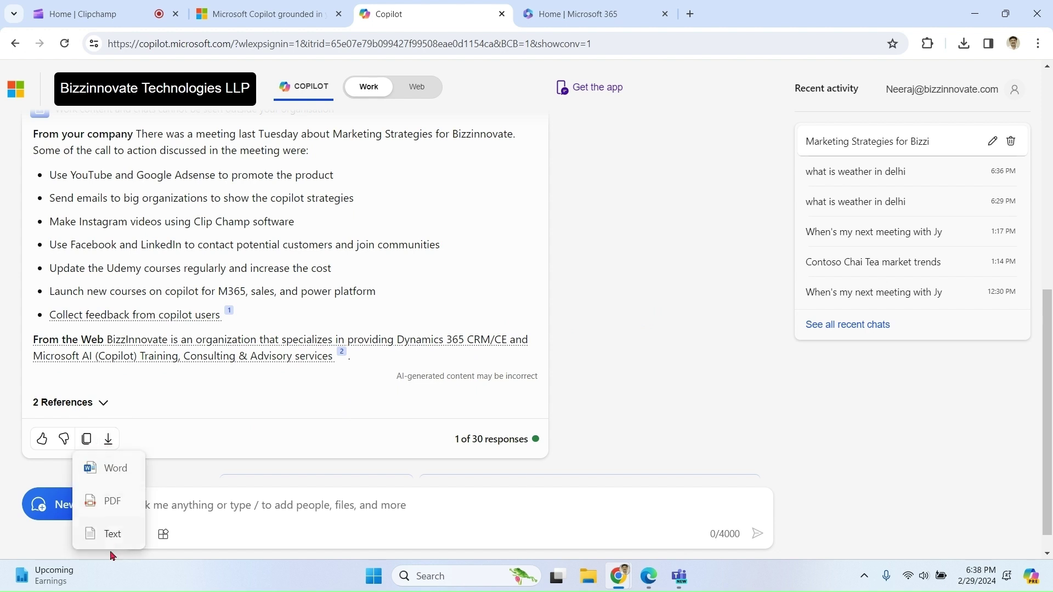
{"action": "left_click", "coordinate": [117, 470]}
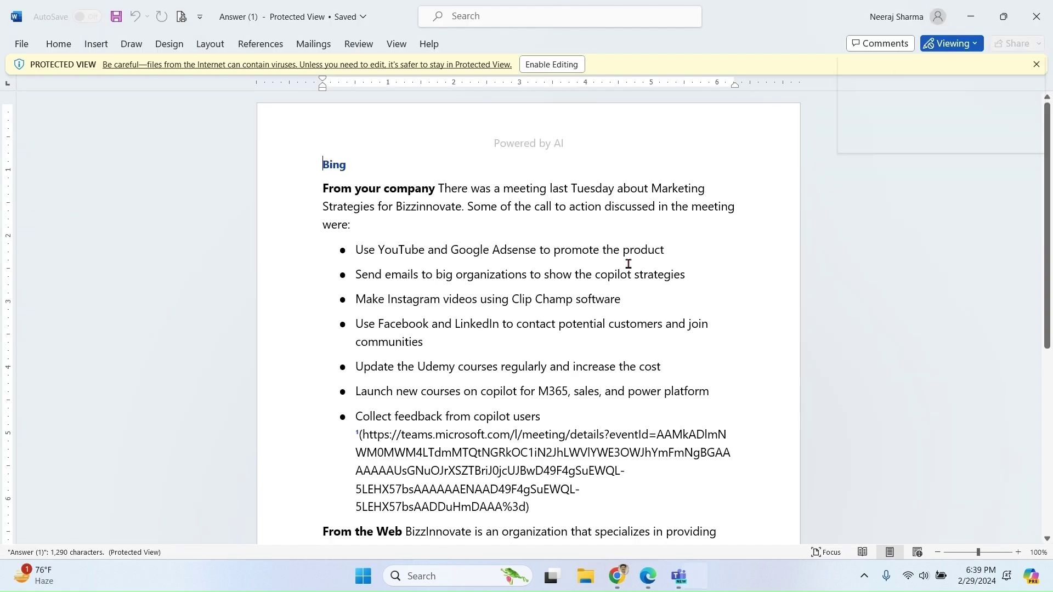
{"action": "left_click", "coordinate": [1024, 136]}
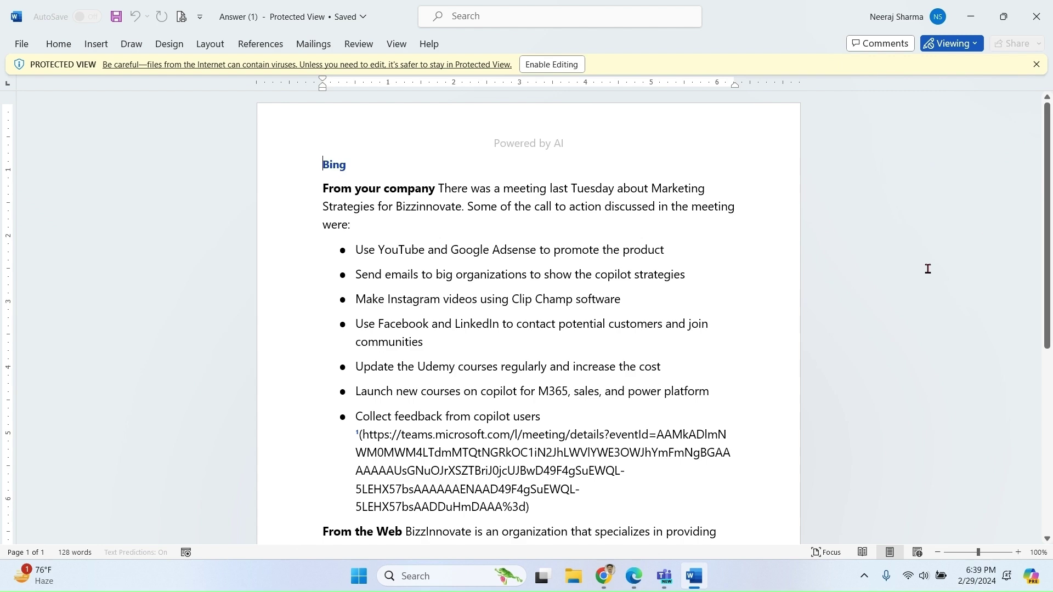
{"action": "left_click", "coordinate": [1002, 13]}
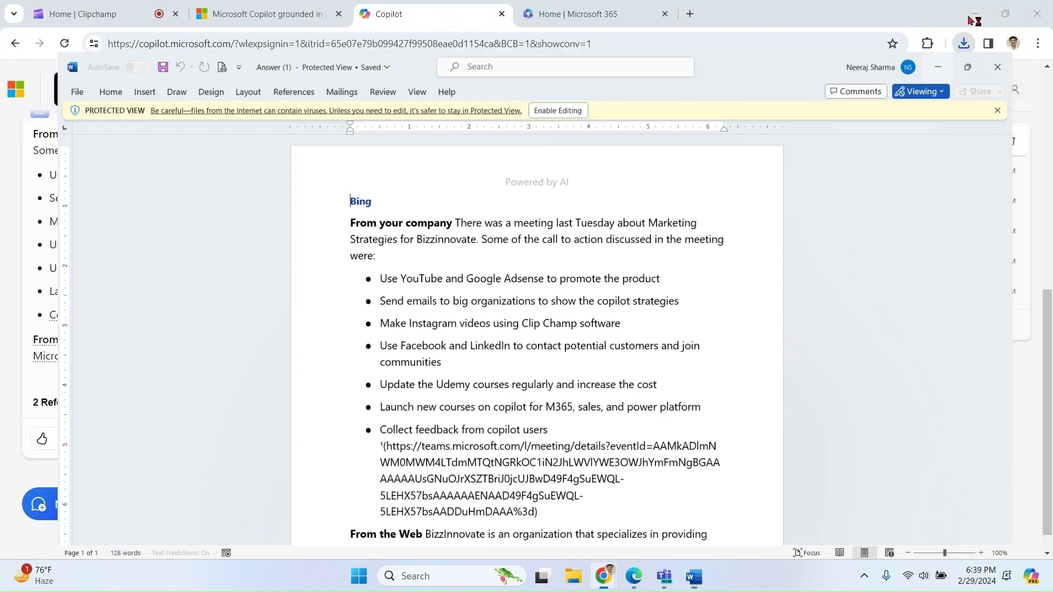
{"action": "left_click", "coordinate": [1048, 392]}
{"action": "left_click_drag", "start_coordinate": [1048, 393], "coordinate": [1048, 181]}
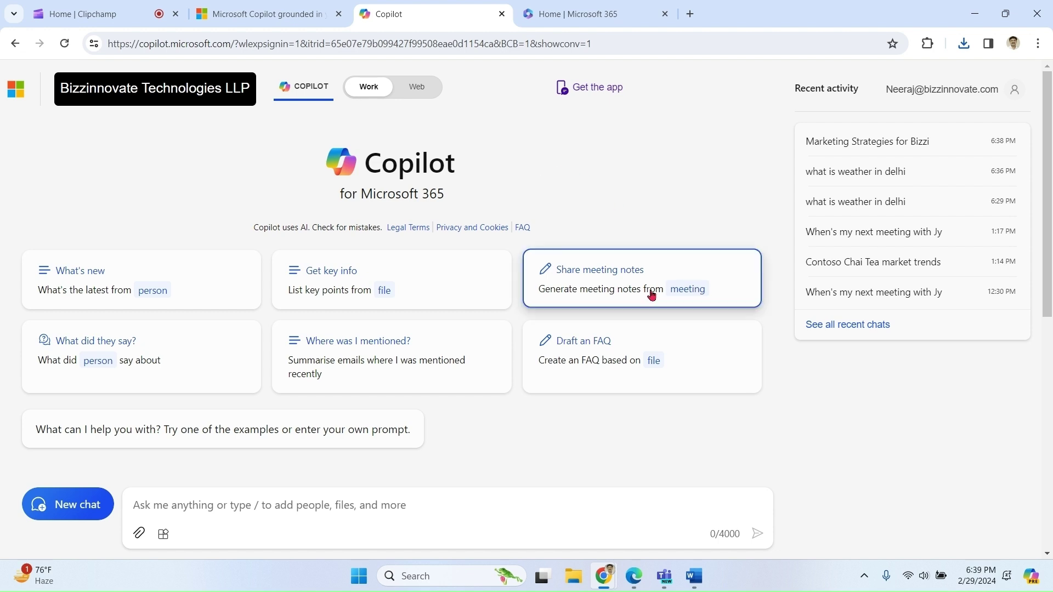
Step: Switch to Copilot in Teams and open the Copilot Lab prompt gallery from View prompts
{"action": "left_click", "coordinate": [668, 518]}
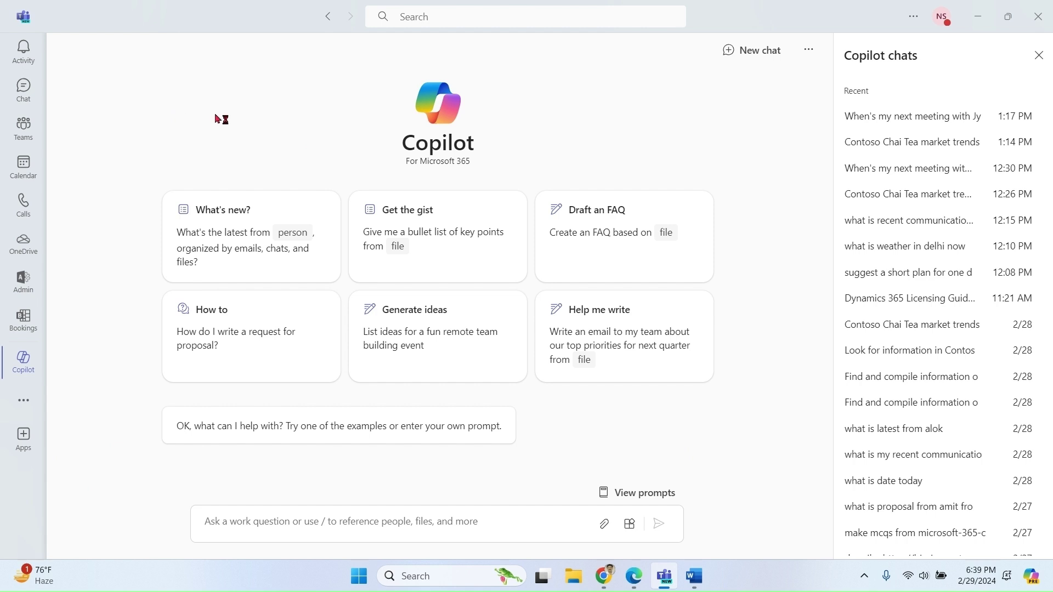
{"action": "left_click", "coordinate": [1038, 55]}
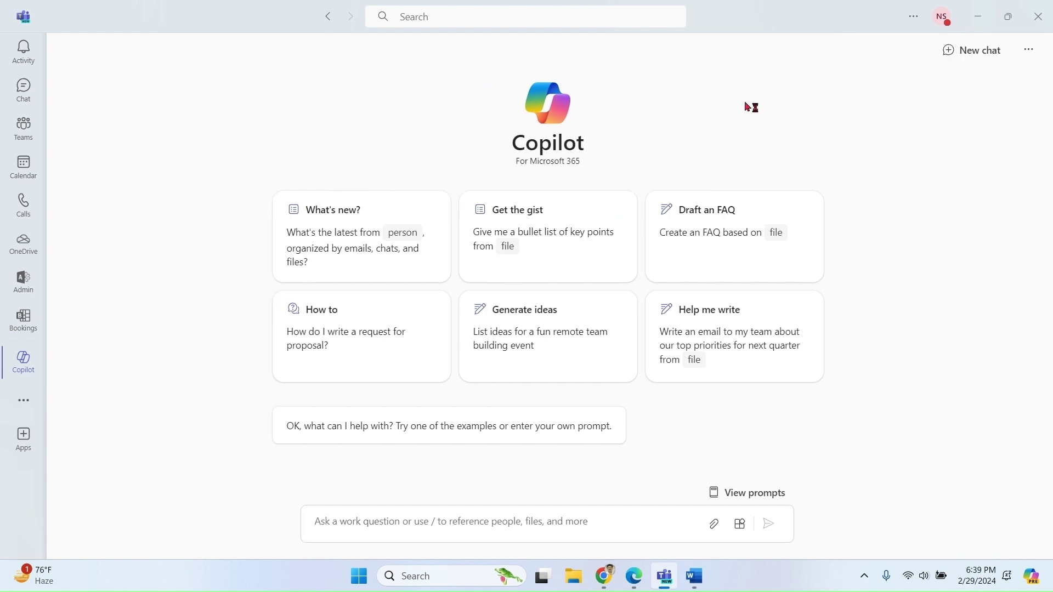
{"action": "left_click", "coordinate": [442, 524]}
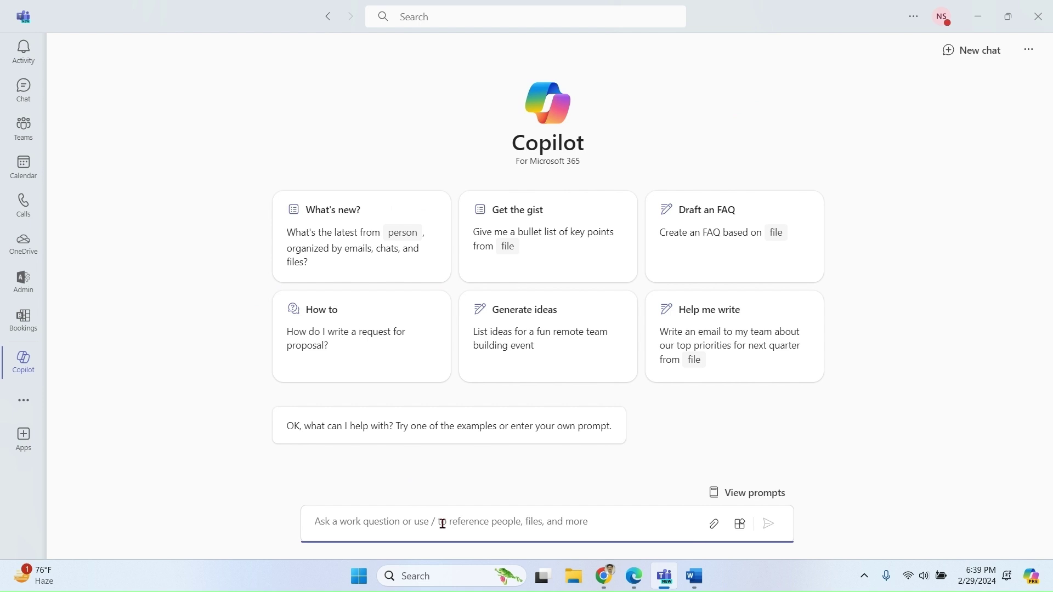
{"action": "left_click", "coordinate": [750, 500]}
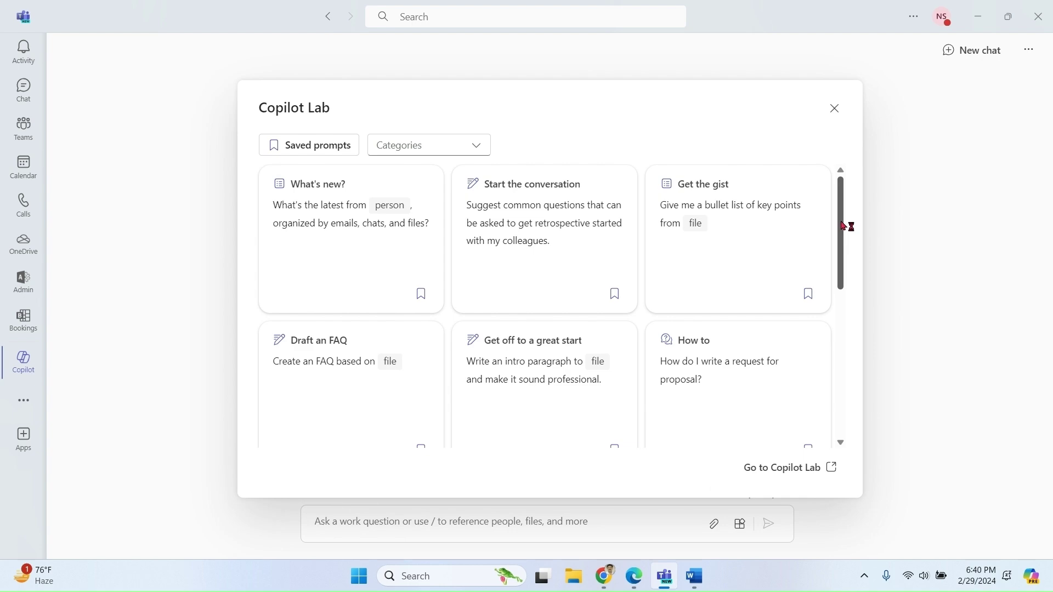
{"action": "mouse_move", "coordinate": [844, 225]}
{"action": "left_mouse_down"}
{"action": "mouse_move", "coordinate": [848, 355]}
{"action": "mouse_move", "coordinate": [845, 208]}
{"action": "left_mouse_up"}
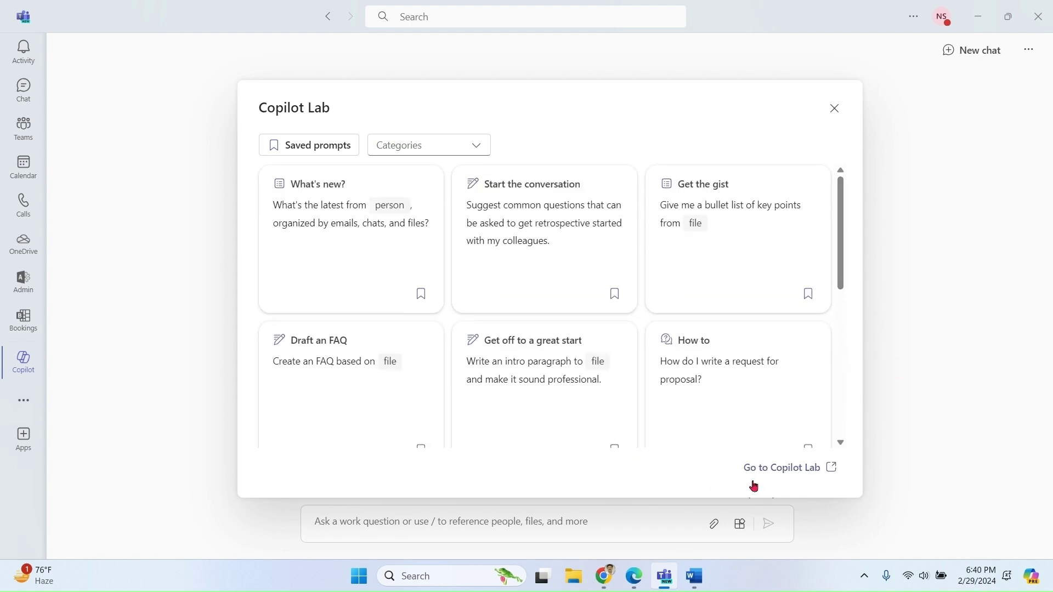
Step: Open the full Copilot Lab prompts site, try its App filter, and sign in with the work account
{"action": "left_click", "coordinate": [834, 472]}
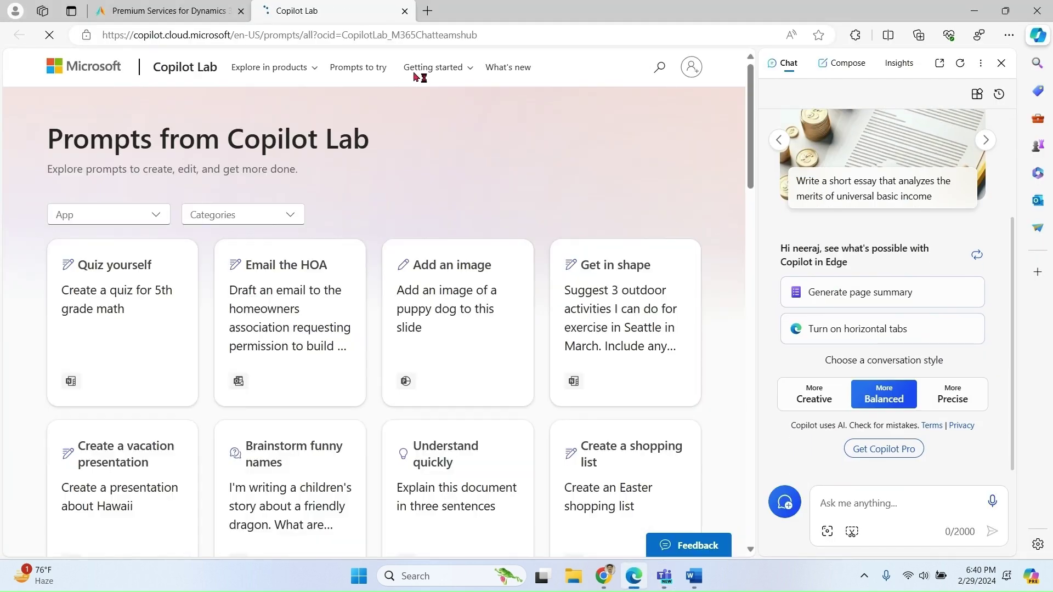
{"action": "left_click", "coordinate": [1001, 63]}
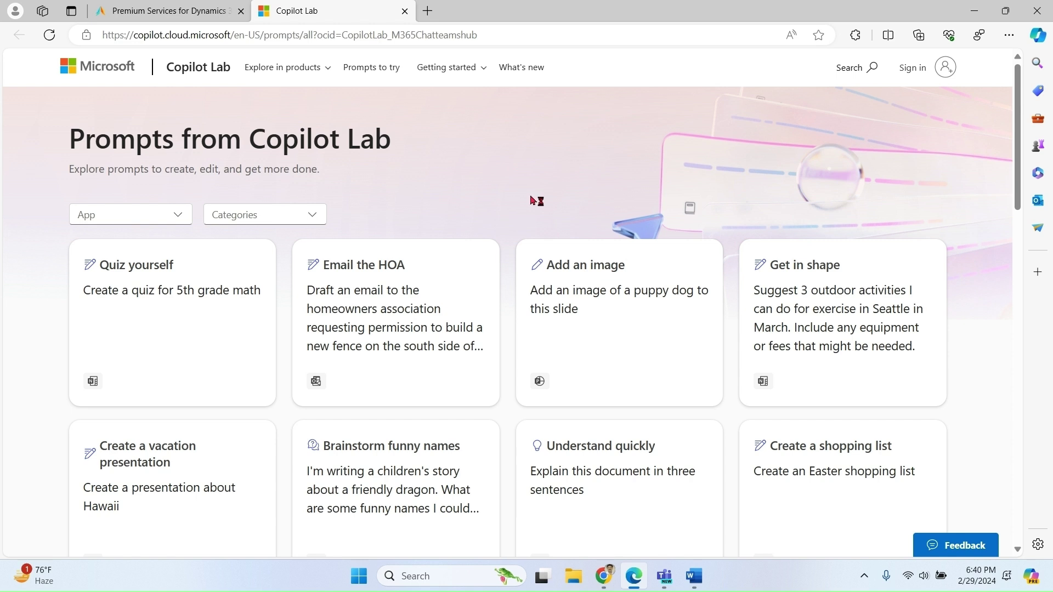
{"action": "left_click", "coordinate": [184, 221]}
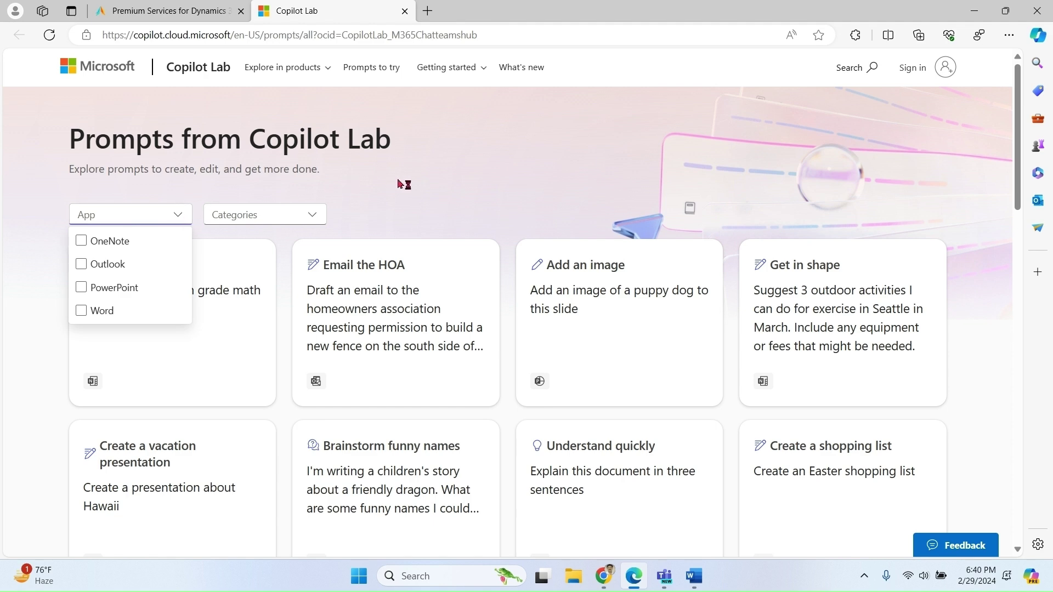
{"action": "left_click", "coordinate": [453, 193]}
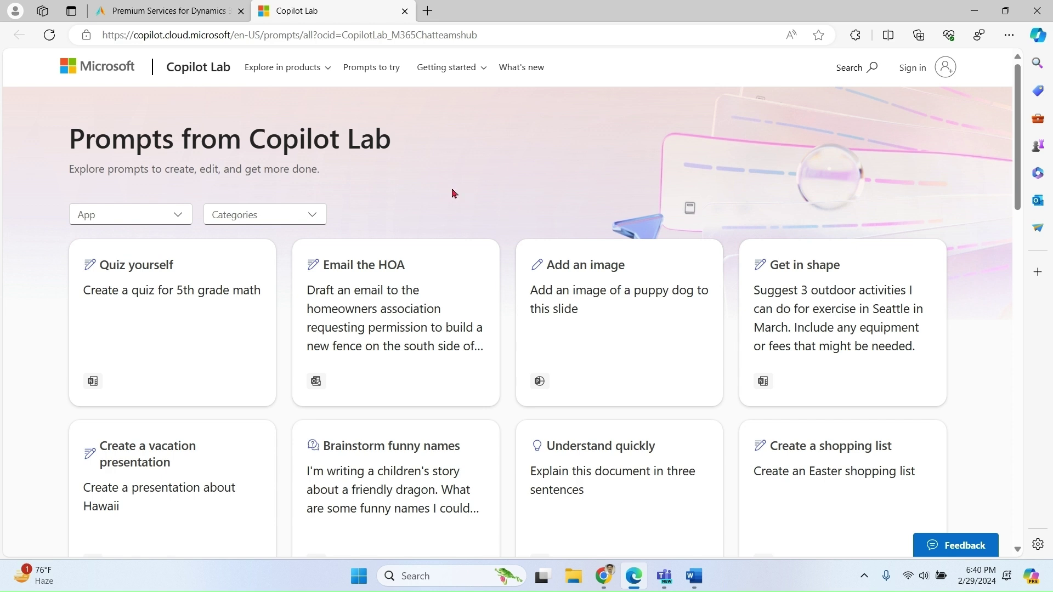
{"action": "left_click", "coordinate": [943, 72]}
{"action": "left_click", "coordinate": [845, 137]}
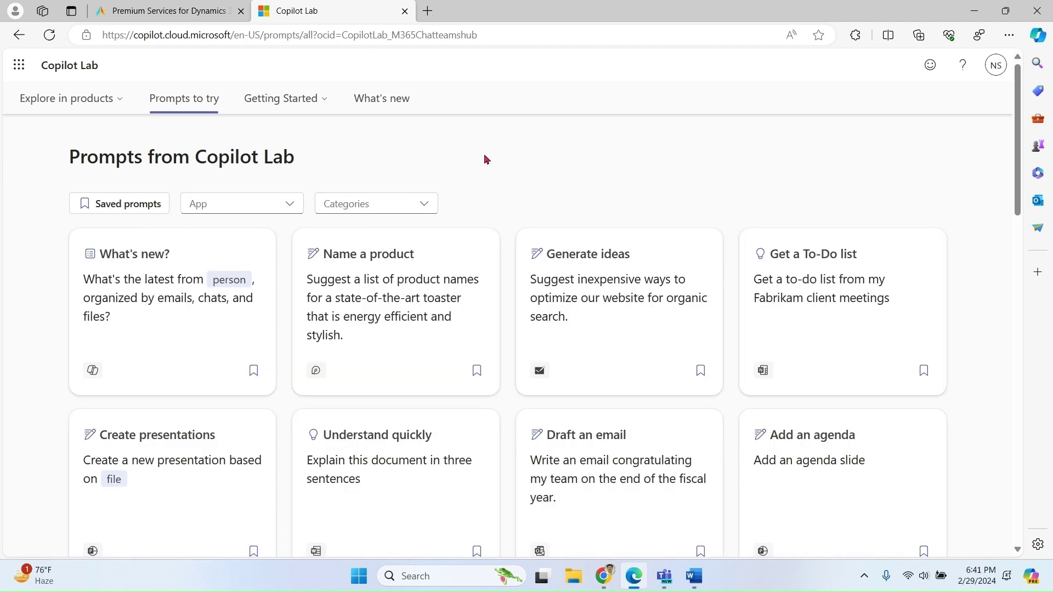
Step: Filter the Copilot Lab prompts to Microsoft 365 Chat
{"action": "left_click", "coordinate": [289, 213]}
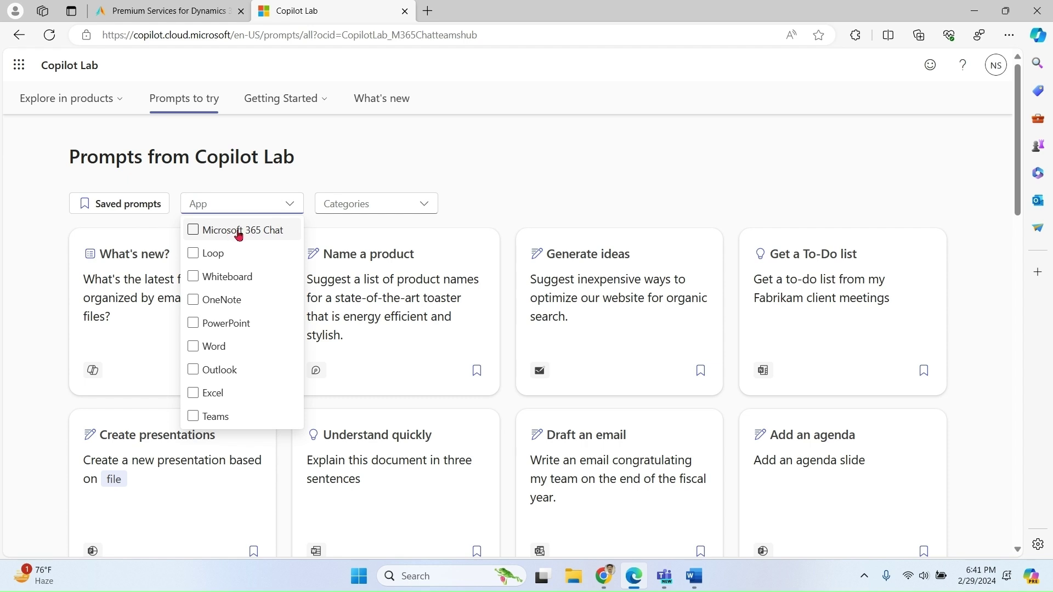
{"action": "left_click", "coordinate": [201, 233]}
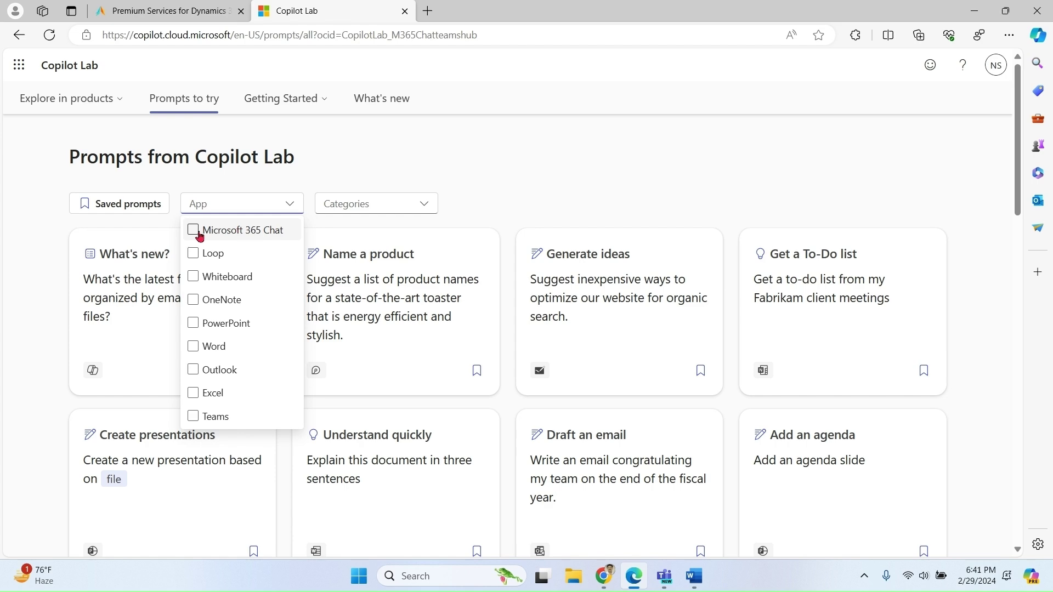
{"action": "left_click", "coordinate": [954, 160]}
{"action": "mouse_move", "coordinate": [1017, 147]}
{"action": "left_mouse_down"}
{"action": "mouse_move", "coordinate": [1020, 310]}
{"action": "mouse_move", "coordinate": [1019, 143]}
{"action": "left_mouse_up"}
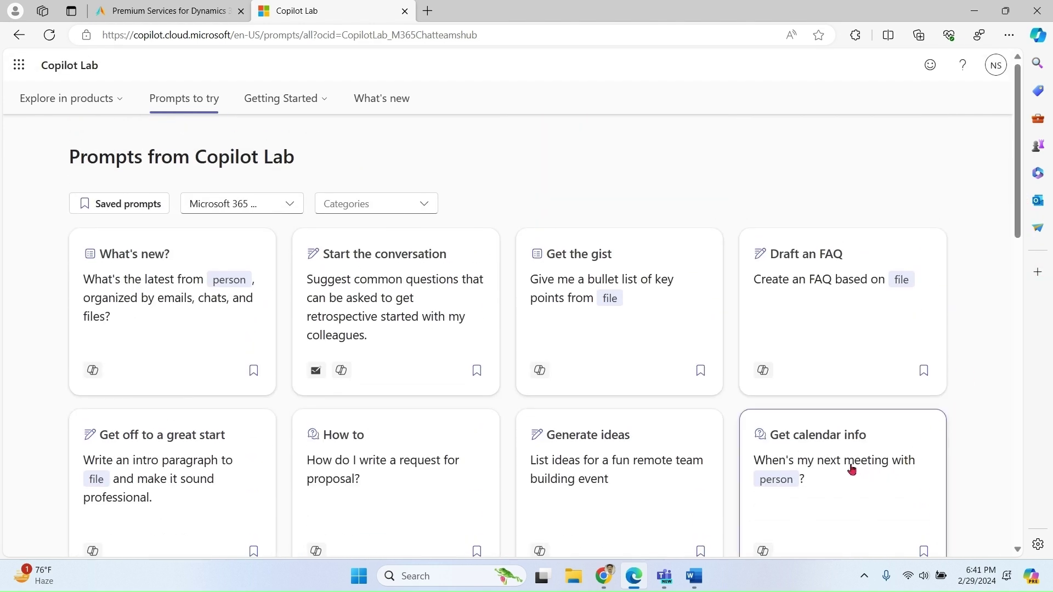
Step: Copy the Get calendar info prompt and paste it into the Teams Copilot box
{"action": "left_click", "coordinate": [838, 468]}
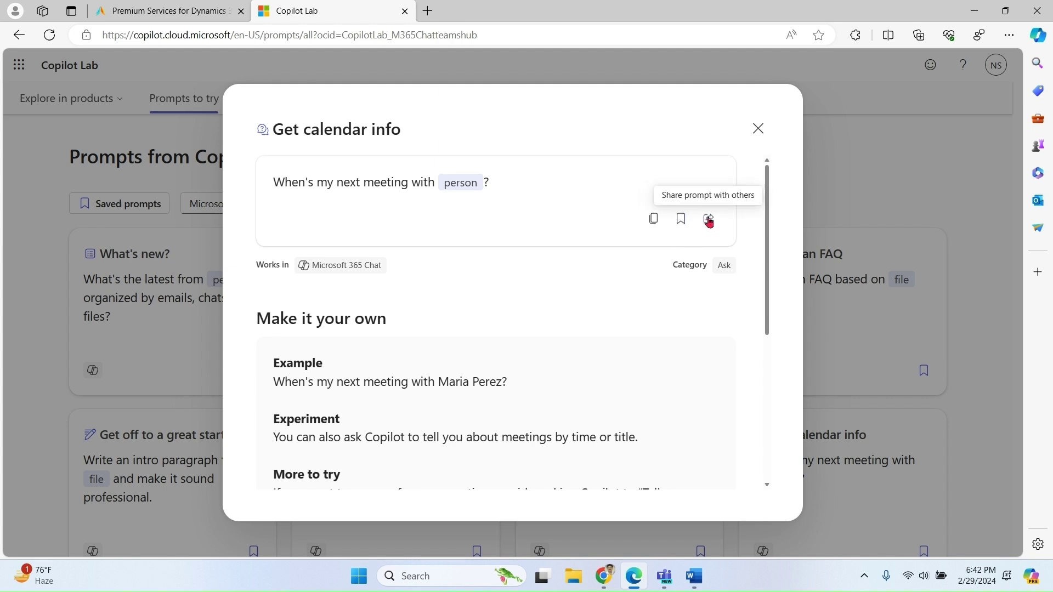
{"action": "left_click", "coordinate": [655, 222]}
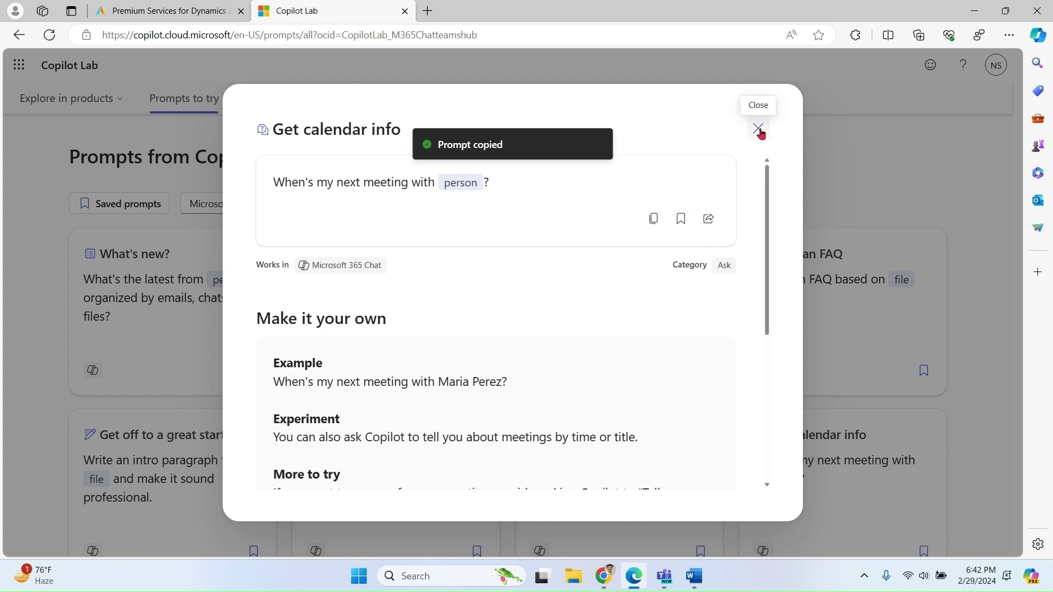
{"action": "left_click", "coordinate": [758, 130]}
{"action": "key", "text": "ctrl+v"}
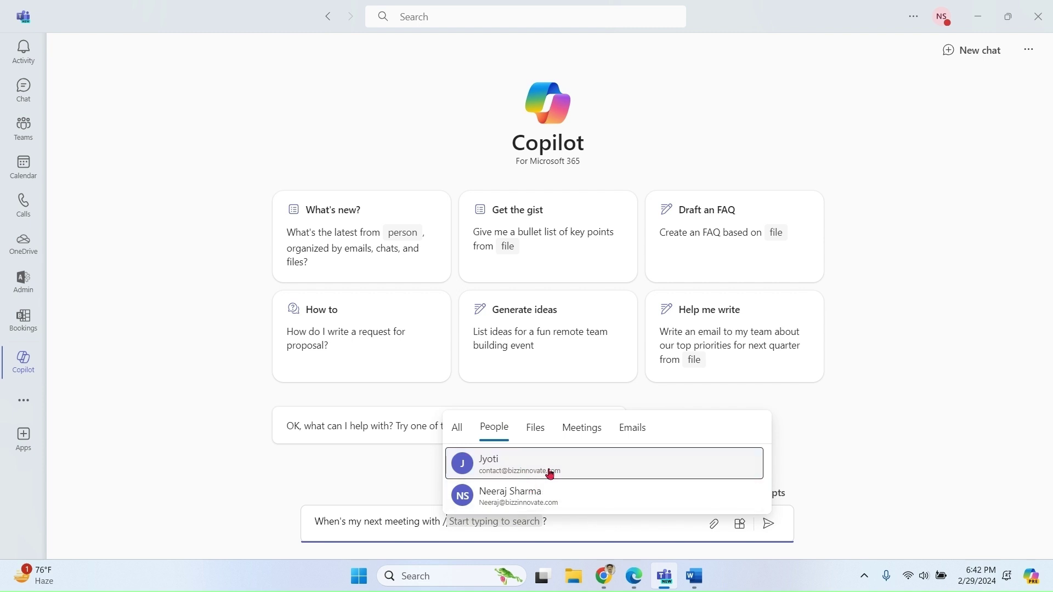
Step: Fill in the colleague and send the 'When's my next meeting with …?' question
{"action": "left_click", "coordinate": [550, 474]}
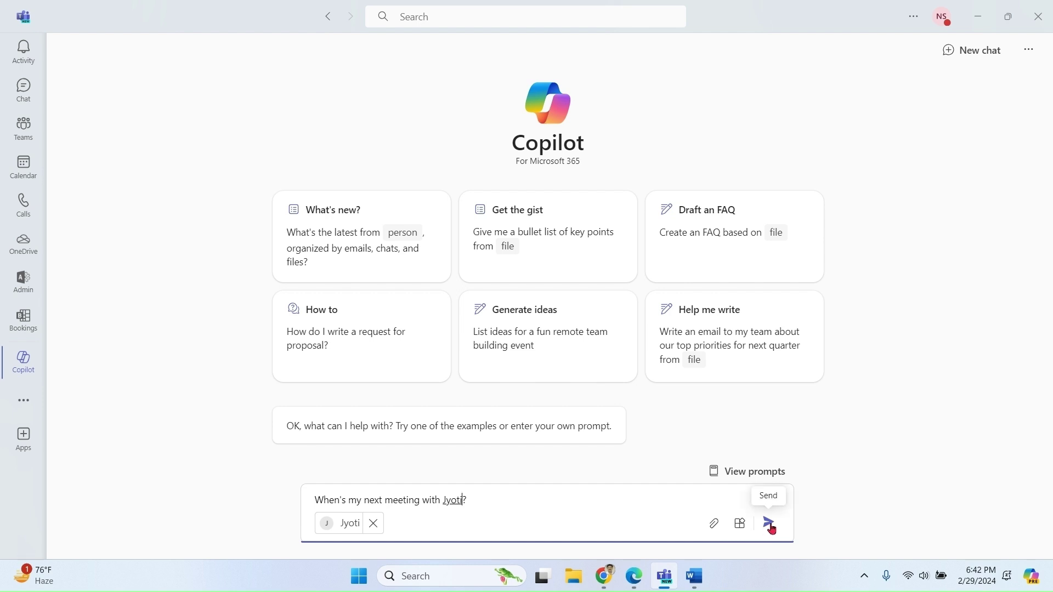
{"action": "left_click", "coordinate": [741, 523]}
{"action": "left_click", "coordinate": [740, 524]}
{"action": "left_click", "coordinate": [769, 523]}
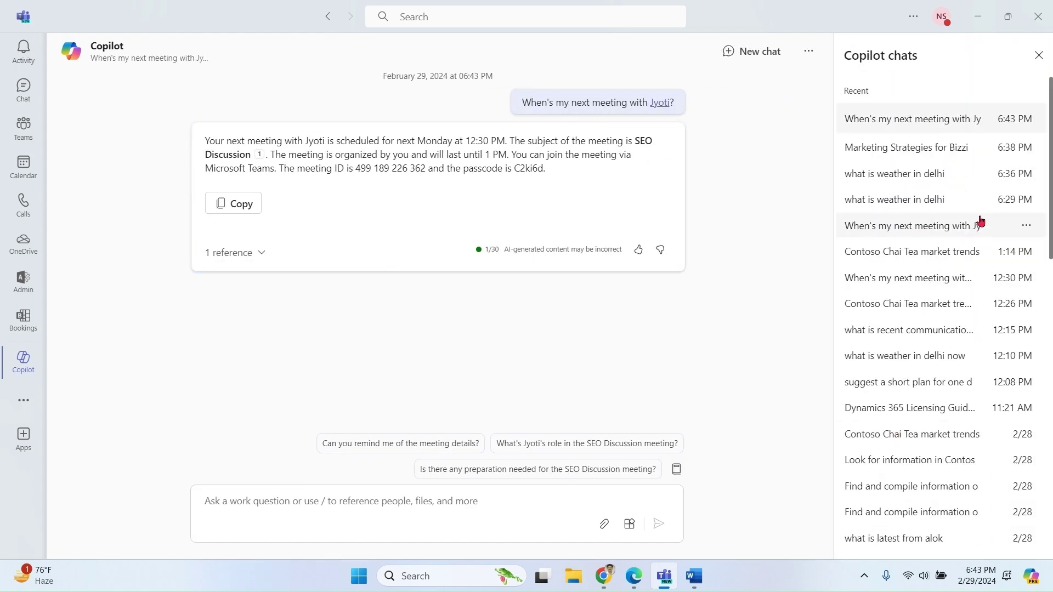
Step: Ask Copilot to 'give me some brainstorming points' for the SEO Discussion meeting
{"action": "left_click", "coordinate": [1038, 55]}
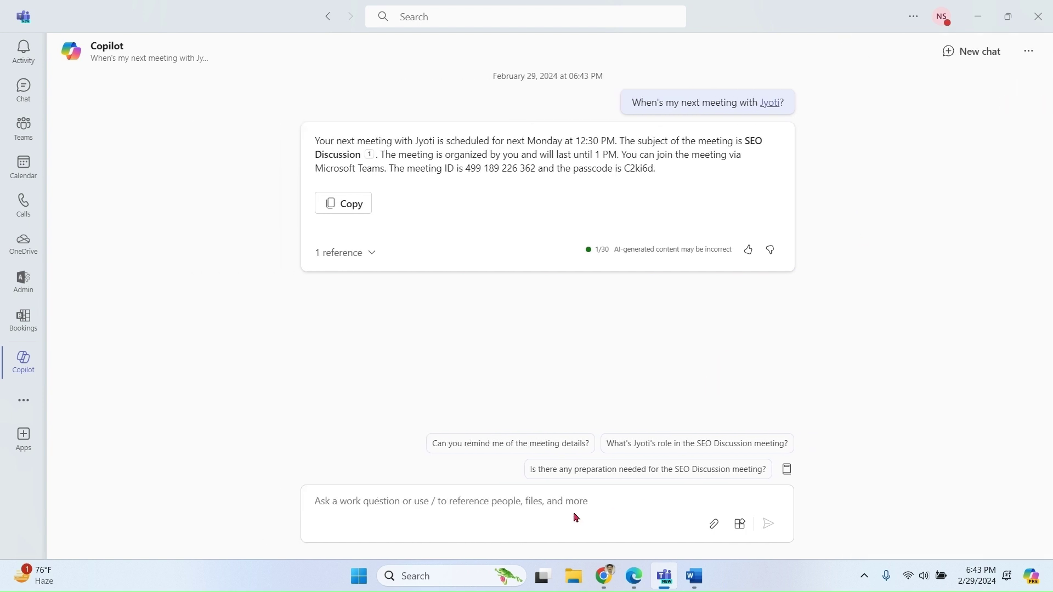
{"action": "left_click", "coordinate": [554, 504]}
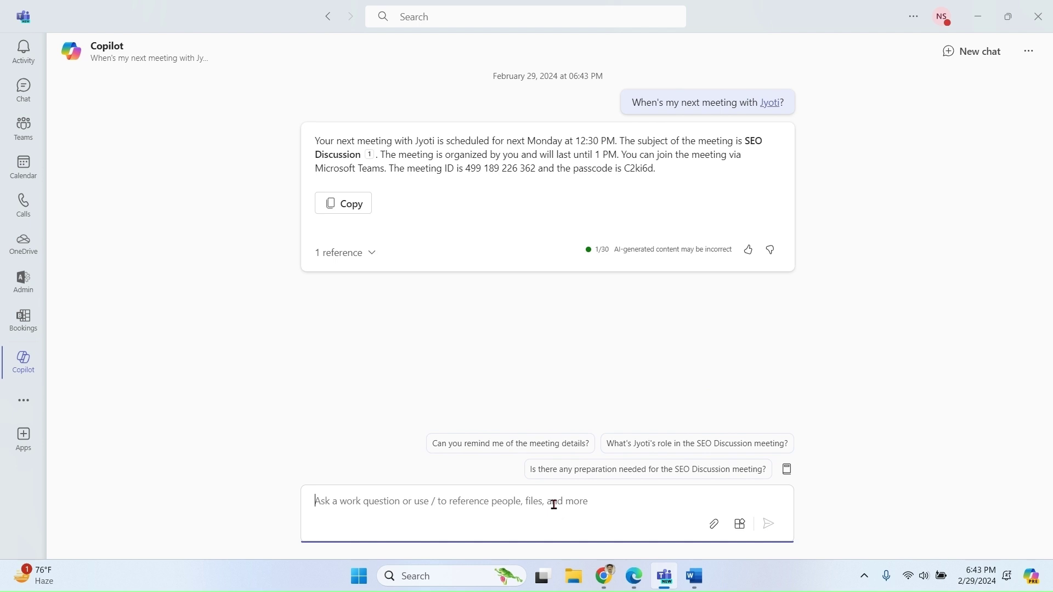
{"action": "type", "text": "give me some brainst"}
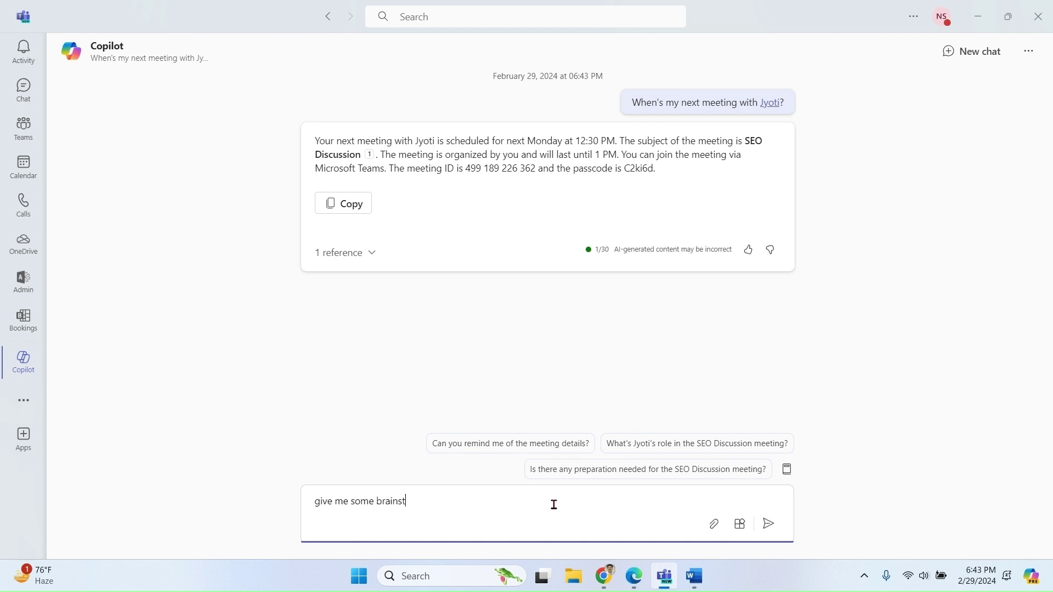
{"action": "type", "text": "orming points"}
{"action": "key", "text": "Return"}
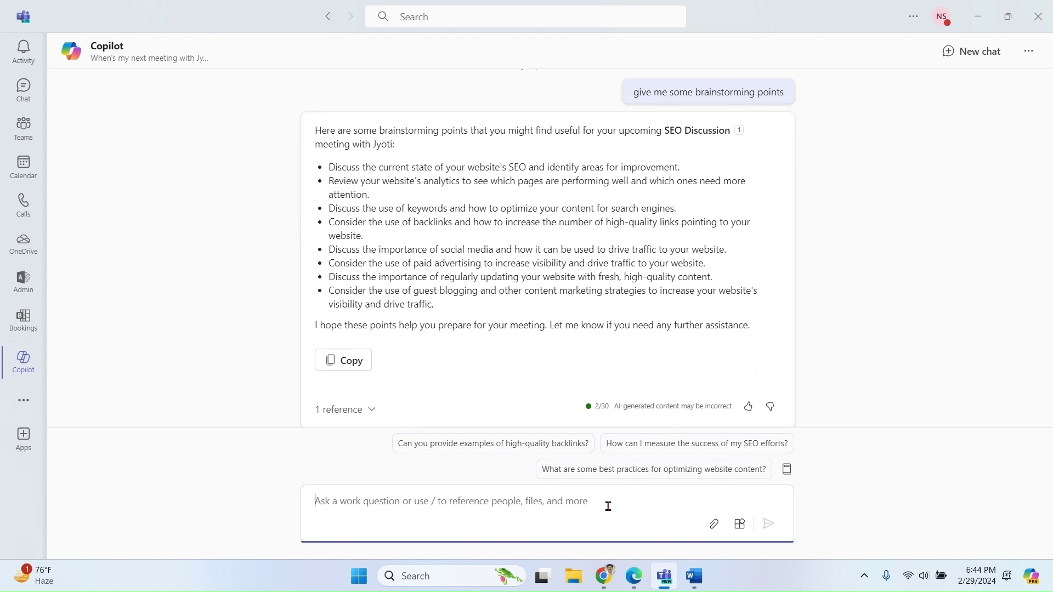
Step: Follow up asking to make the points more SEO and PPC oriented
{"action": "type", "text": "can you make"}
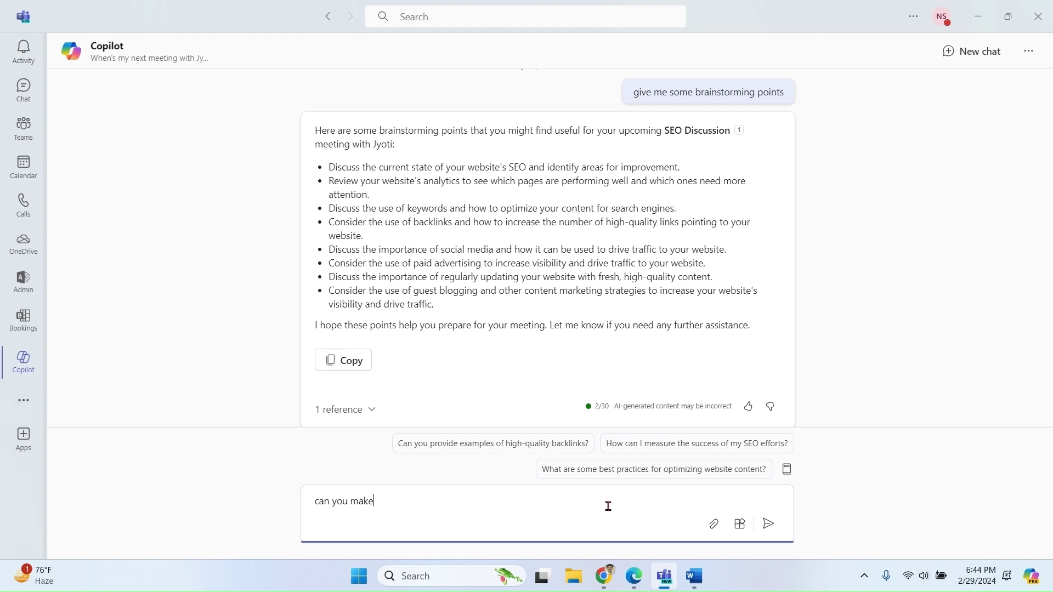
{"action": "type", "text": " it more seo and ppc oriented"}
{"action": "key", "text": "Return"}
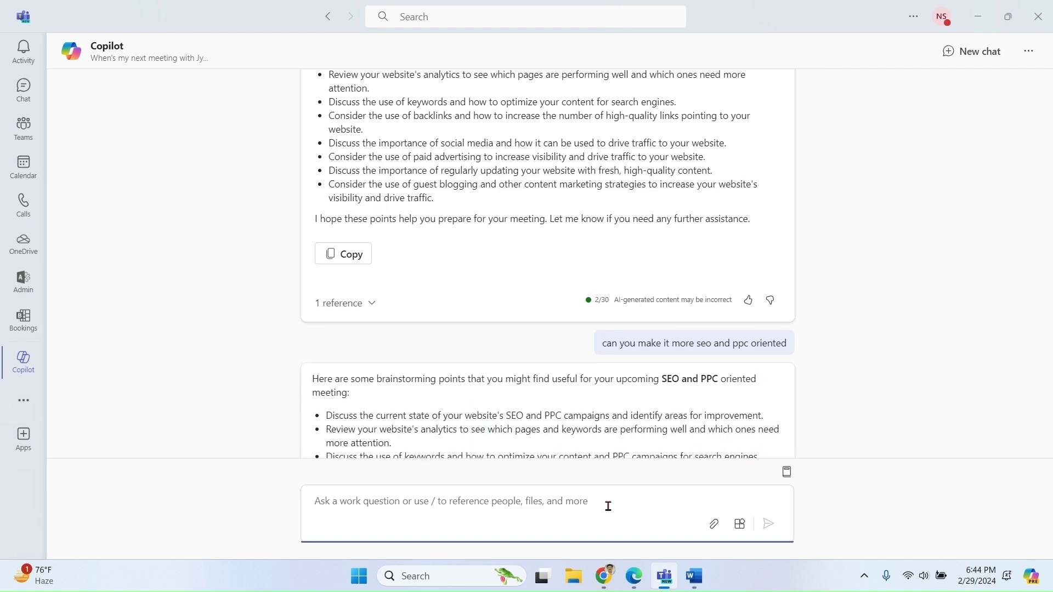
{"action": "scroll", "coordinate": [1048, 425], "scroll_direction": "down", "scroll_amount": 3}
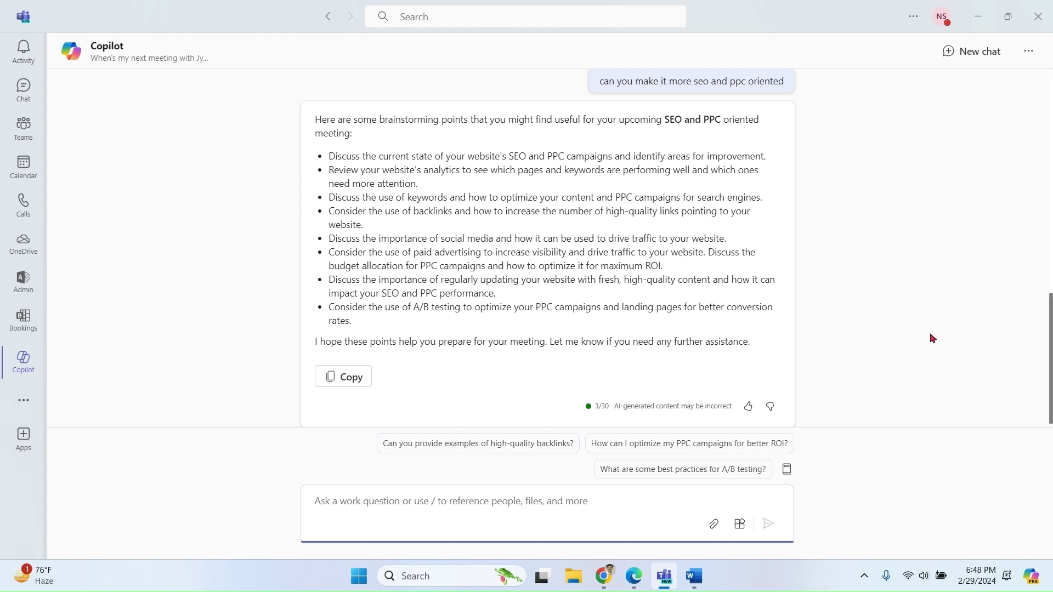
Step: Show the Bizzinnovate Marketing Strategy meeting chat with the Copilot pane beside it, then list more apps
{"action": "left_click", "coordinate": [22, 94]}
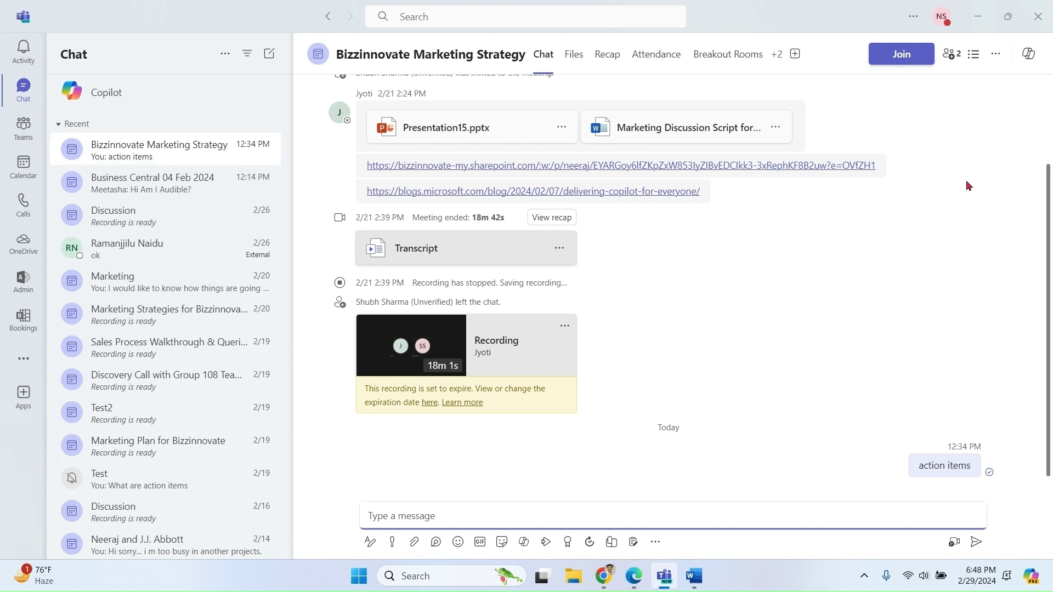
{"action": "left_click", "coordinate": [1029, 57]}
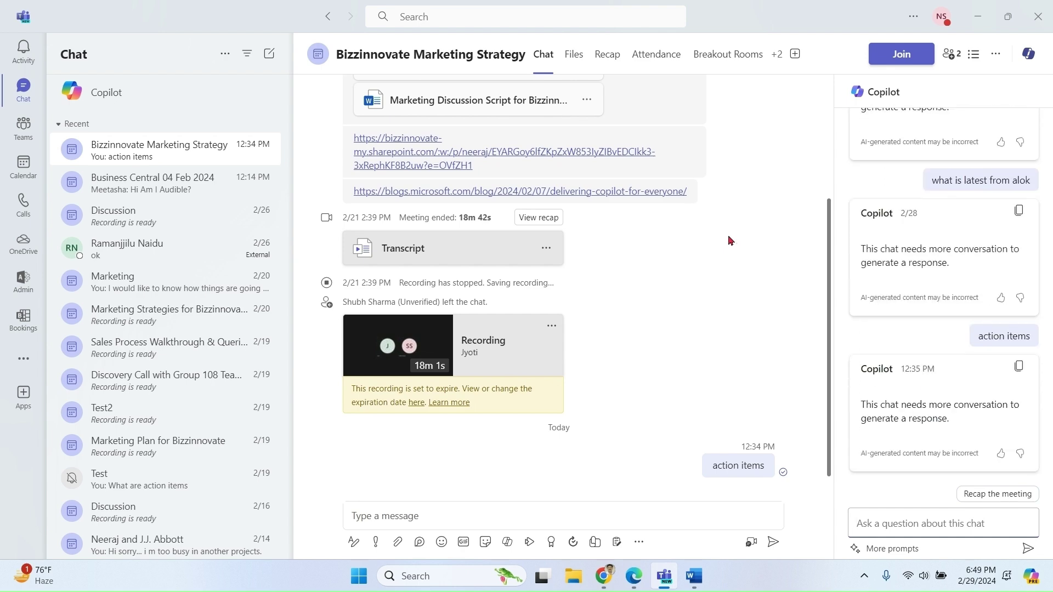
{"action": "left_click_drag", "start_coordinate": [828, 305], "coordinate": [808, 139]}
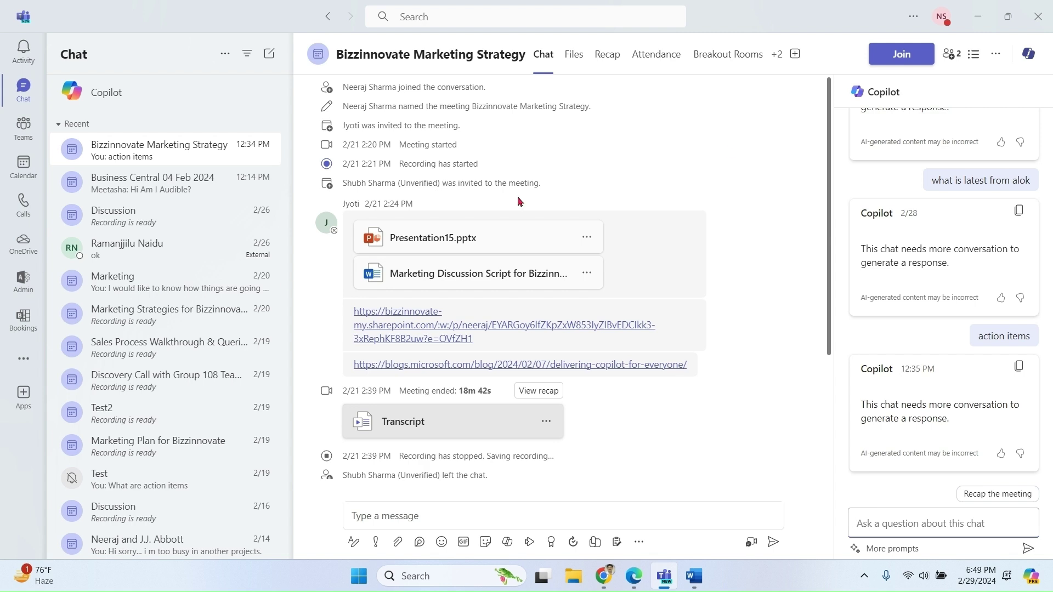
{"action": "left_click", "coordinate": [23, 362]}
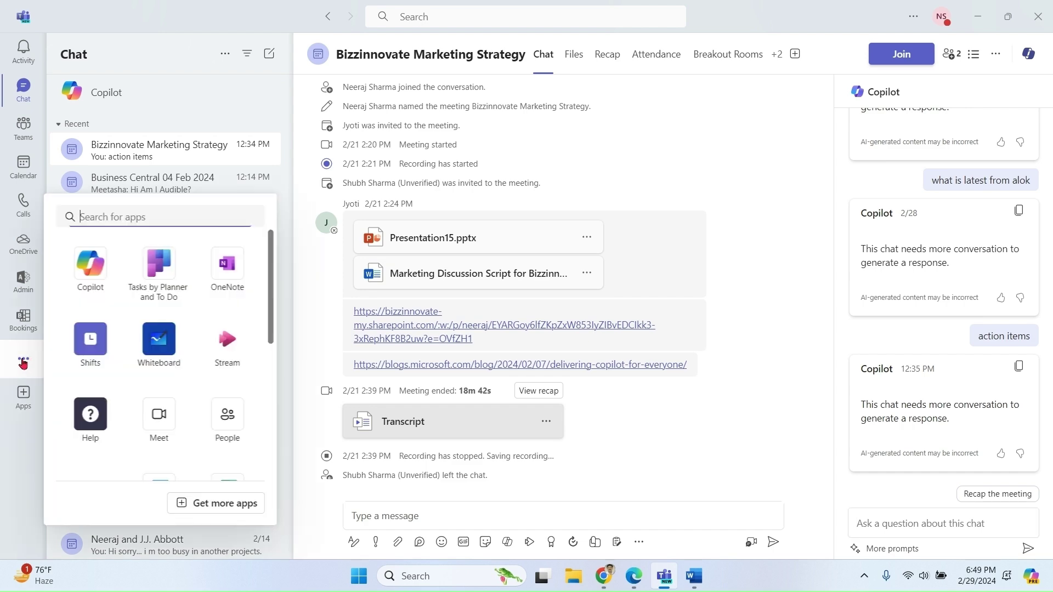
Step: Launch the Copilot tile from the apps flyout to show prompts like "What's new?" and "Get the gist"
{"action": "left_click", "coordinate": [90, 269]}
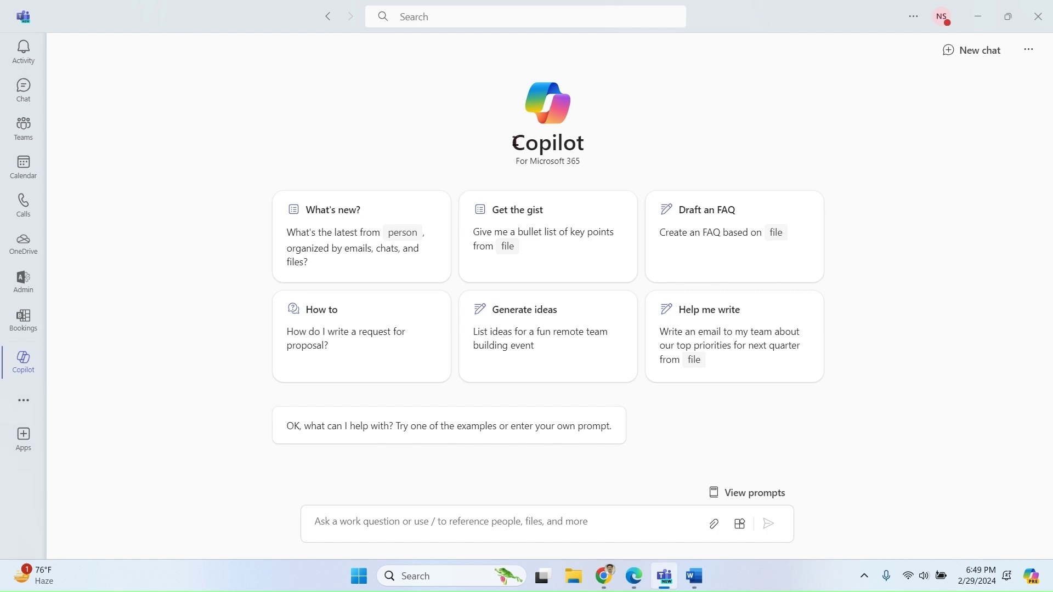
{"action": "left_click_drag", "start_coordinate": [515, 141], "coordinate": [586, 143]}
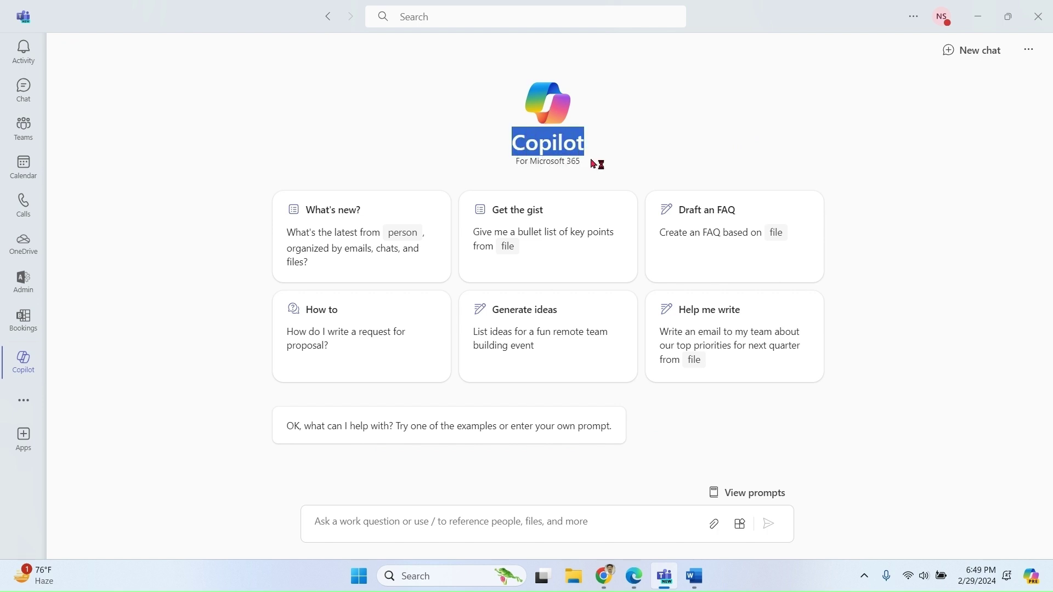
{"action": "left_click", "coordinate": [636, 169]}
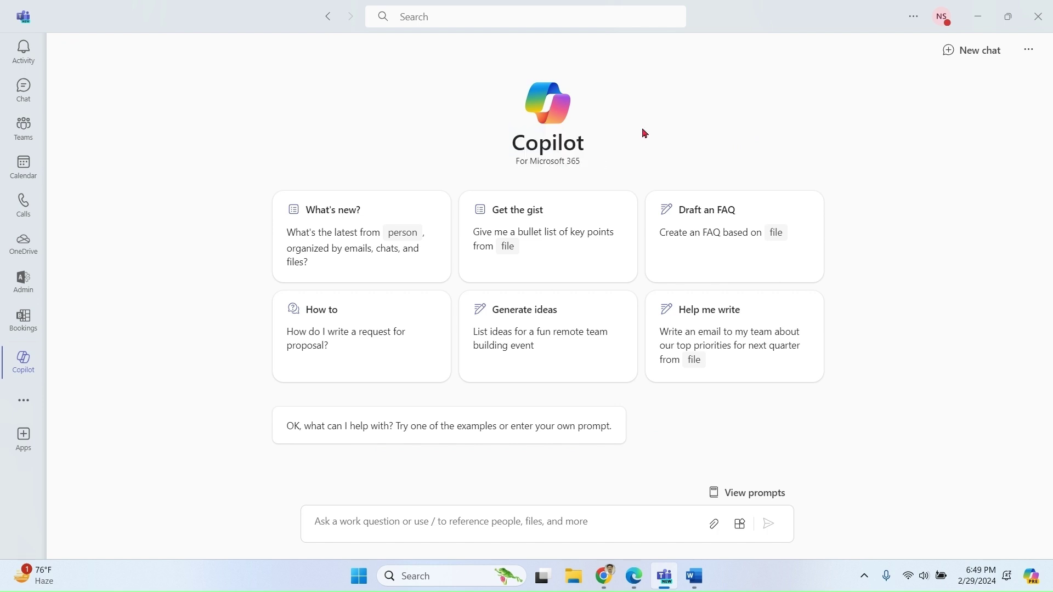